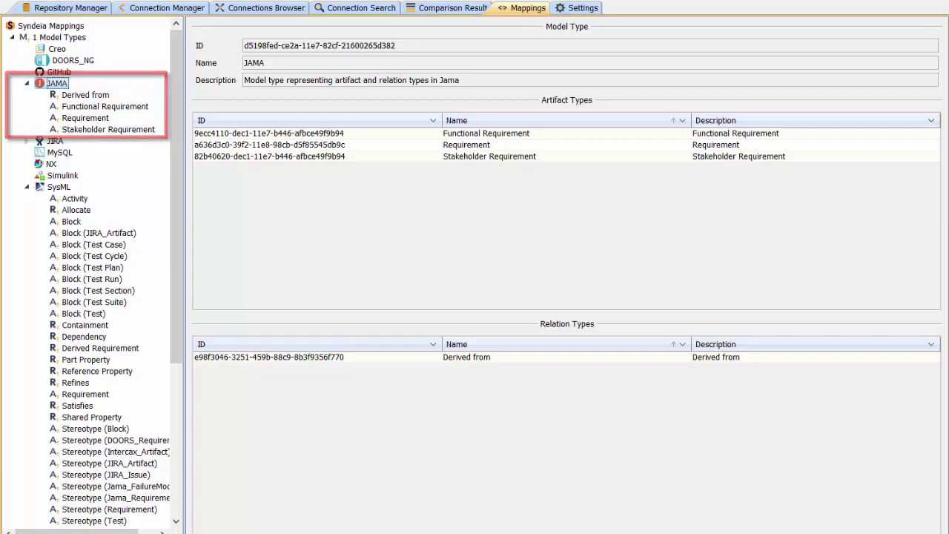
# Step: Start a new JAMA artifact type based on the Test Case item type from the Jama @ Intercax repository
pyautogui.rightClick(55, 86)
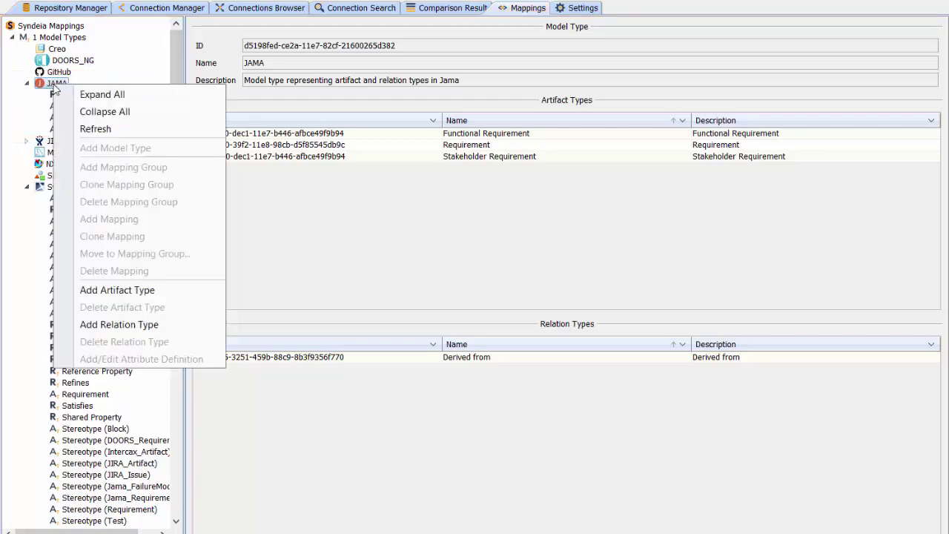
pyautogui.click(129, 291)
pyautogui.click(222, 97)
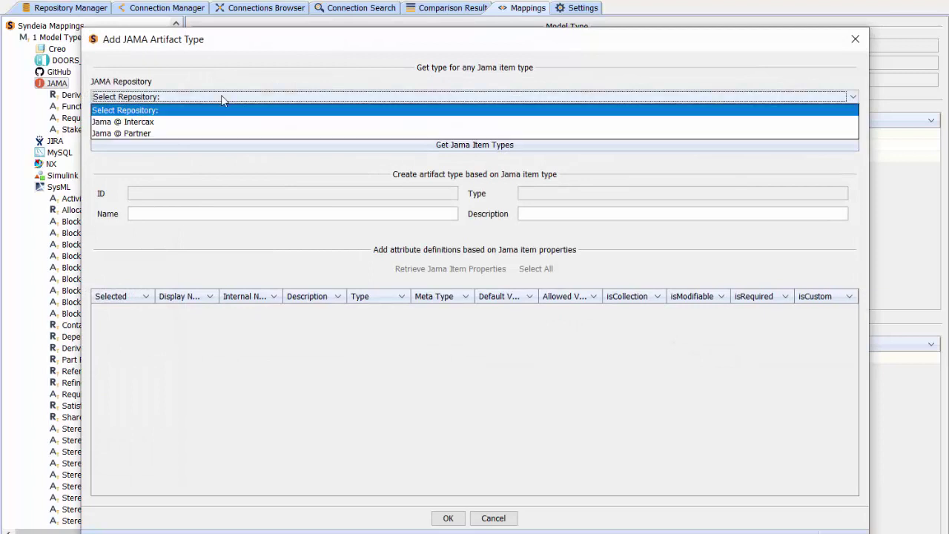
pyautogui.click(143, 123)
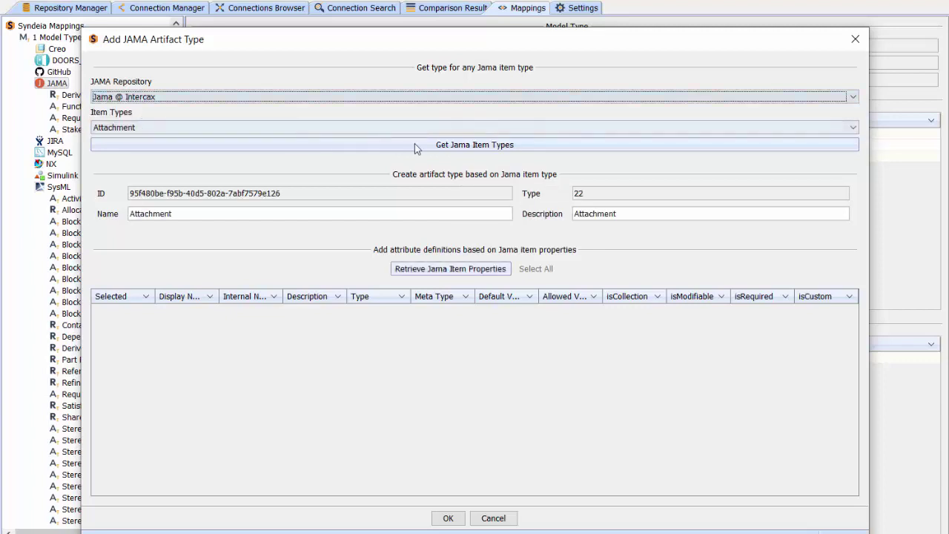
pyautogui.click(454, 151)
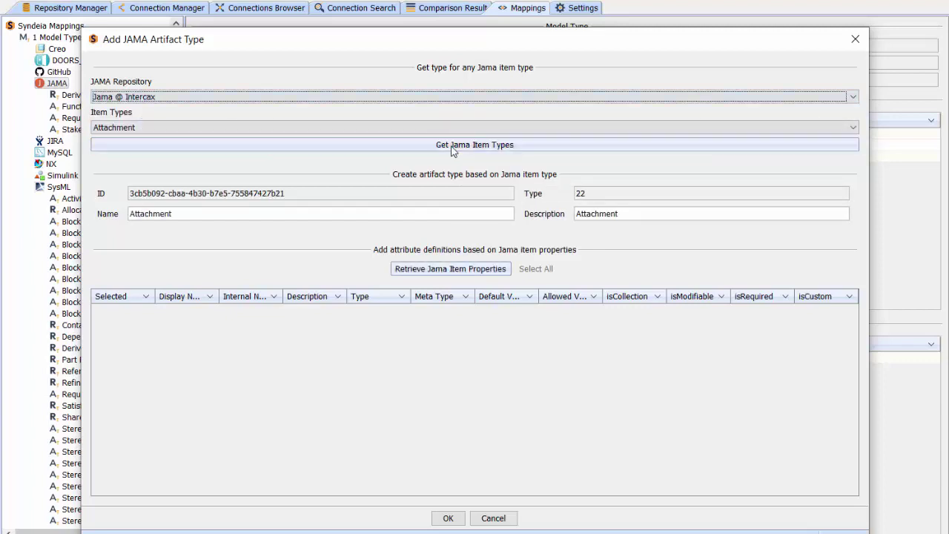
pyautogui.click(345, 128)
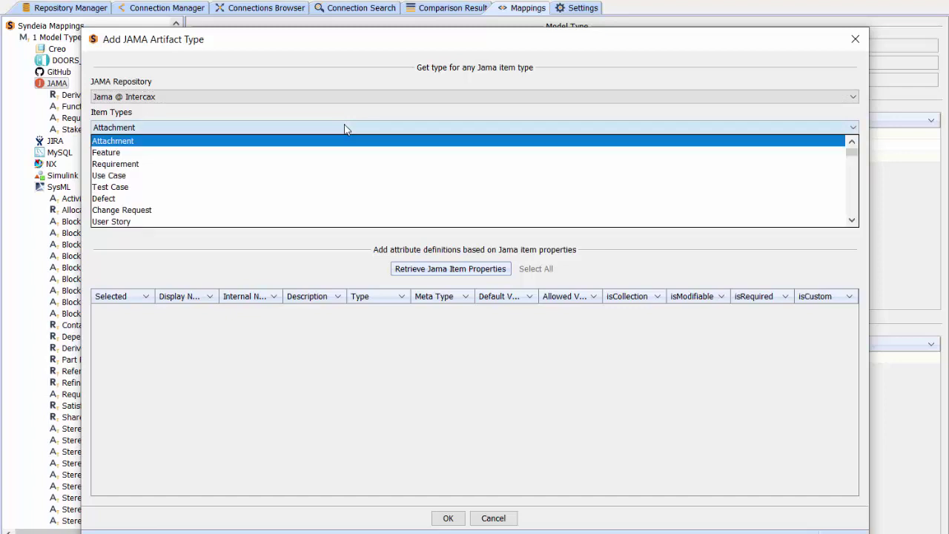
pyautogui.click(124, 186)
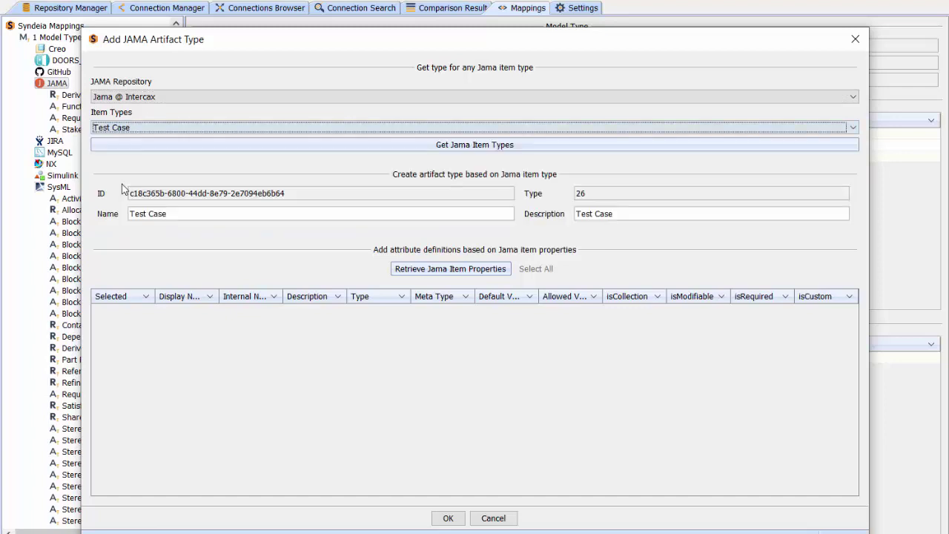
# Step: Retrieve the Test Case item properties, include all of them as attribute definitions, and create the artifact type
pyautogui.click(479, 270)
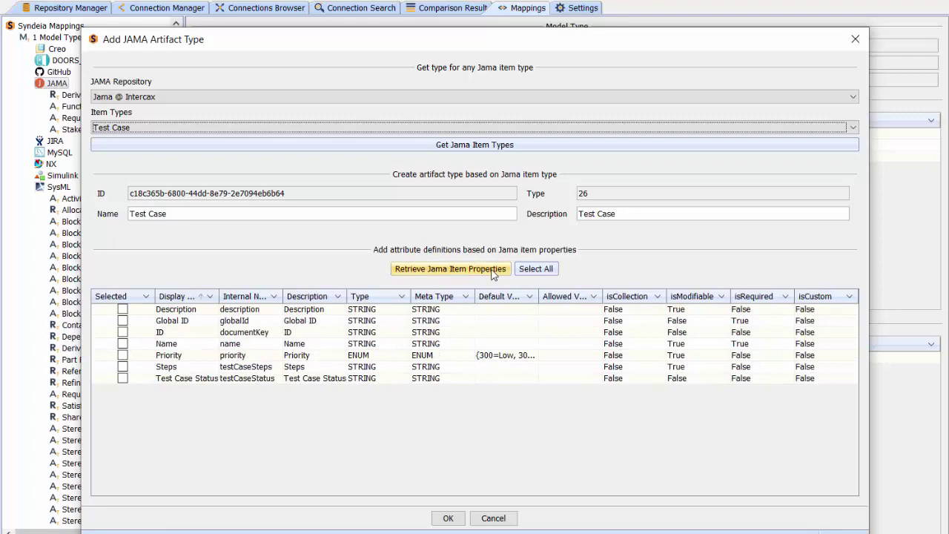
pyautogui.click(539, 271)
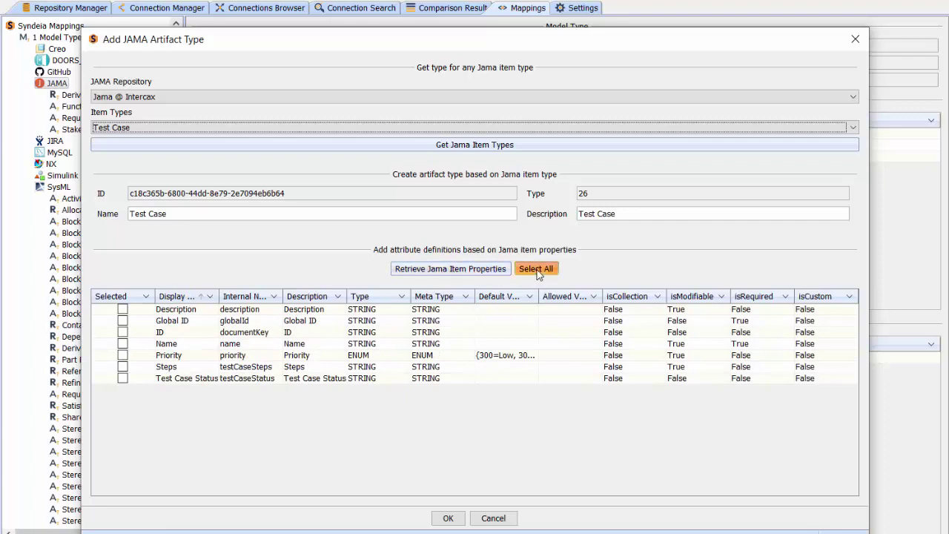
pyautogui.click(448, 518)
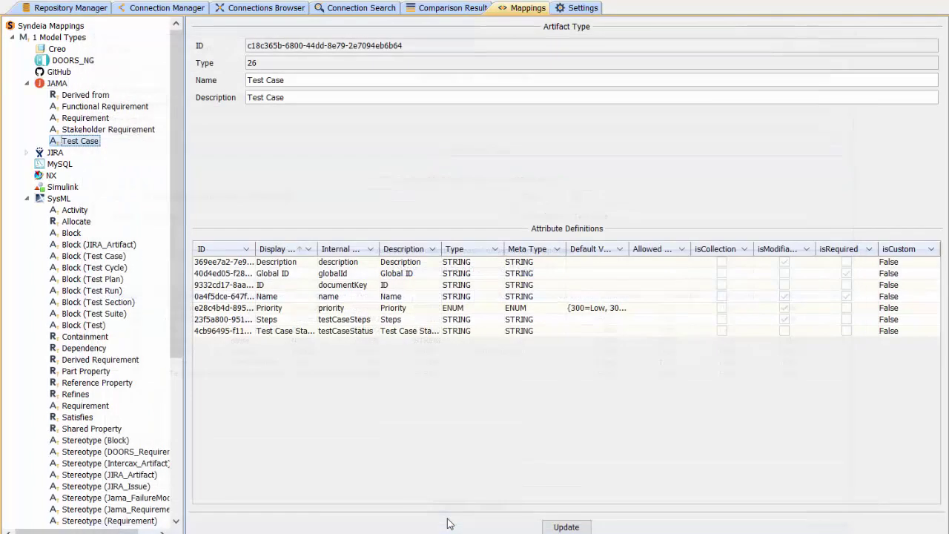
# Step: Add a relation type to the JAMA model type with "Verified by" as its type, name and description
pyautogui.rightClick(50, 83)
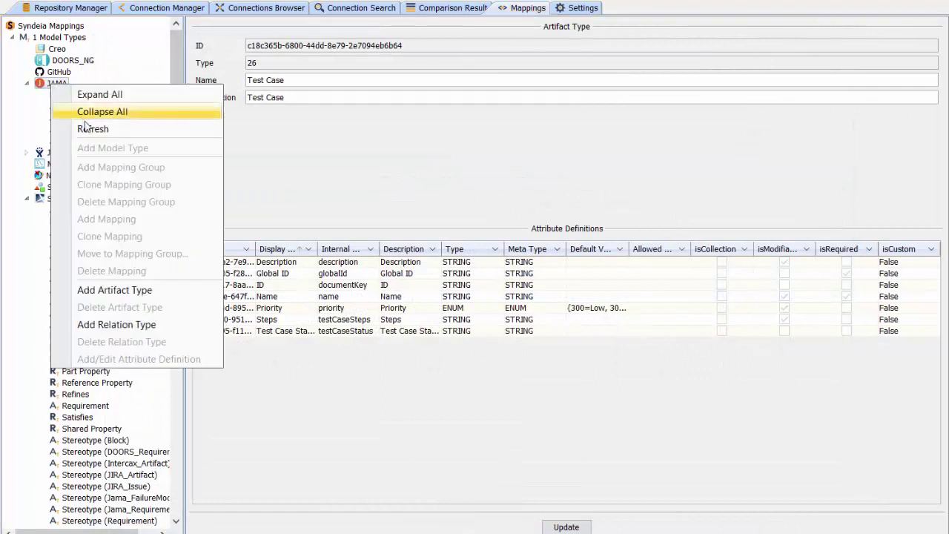
pyautogui.click(125, 326)
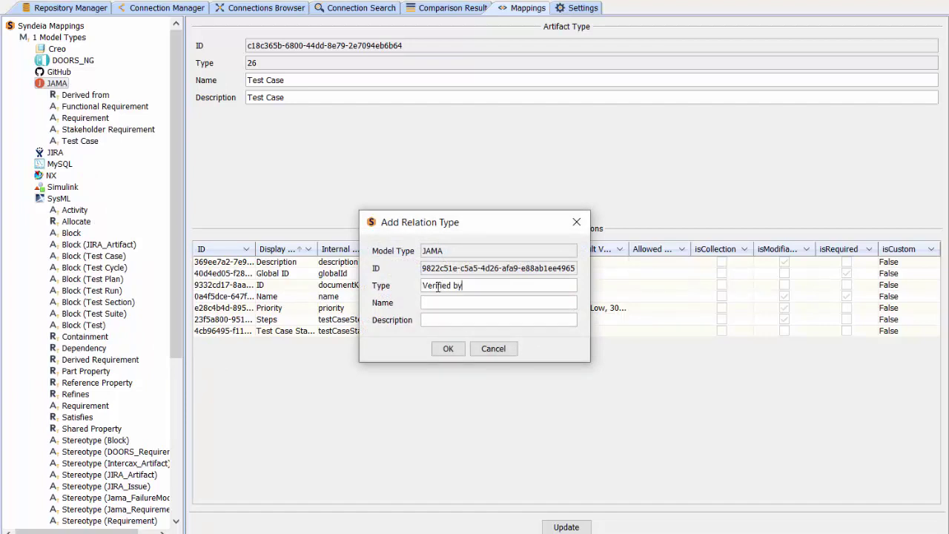
pyautogui.moveTo(467, 289); pyautogui.dragTo(413, 284)
pyautogui.hotkey('ctrl', 'c')
pyautogui.click(452, 302)
pyautogui.hotkey('ctrl', 'v')
pyautogui.hotkey('ctrl', 'v')
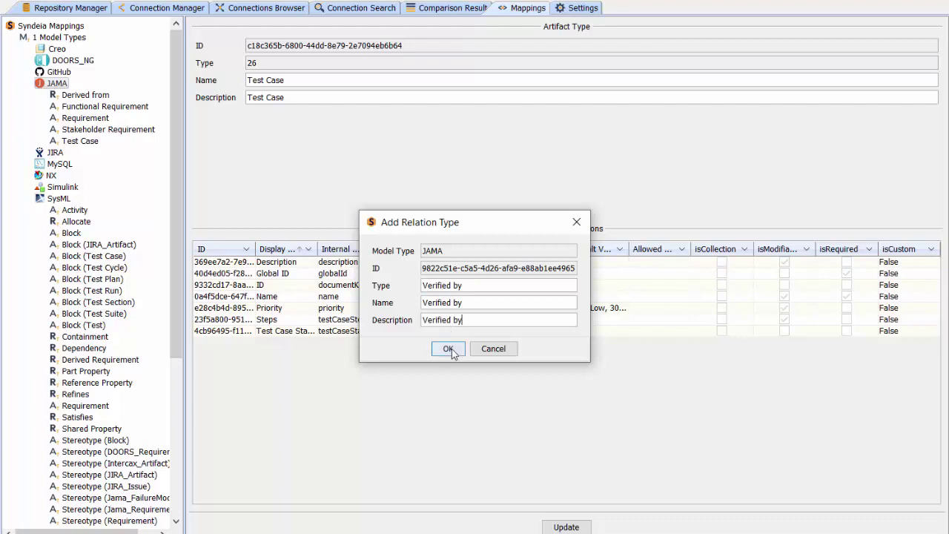
pyautogui.click(448, 349)
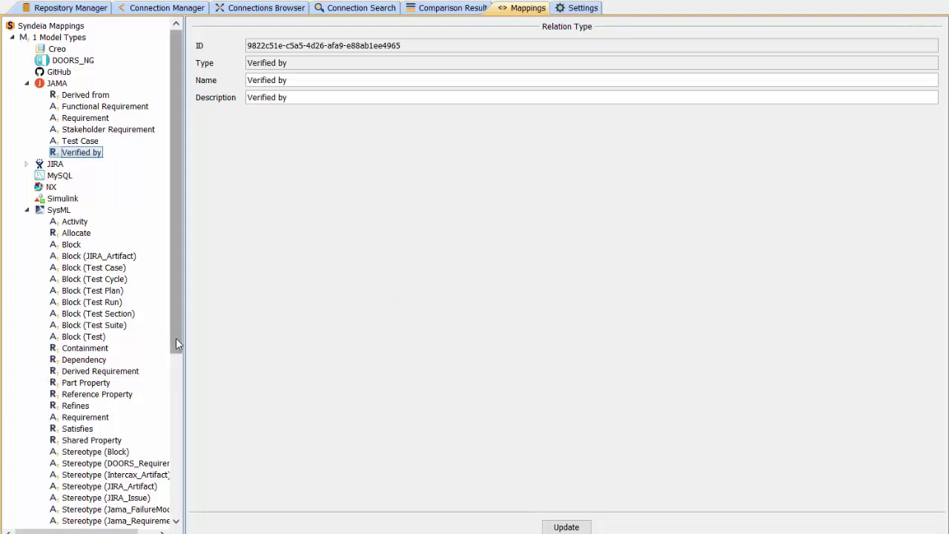
# Step: Add a new mapping to the SysML-Jama mapping group
pyautogui.moveTo(175, 337); pyautogui.dragTo(183, 445)
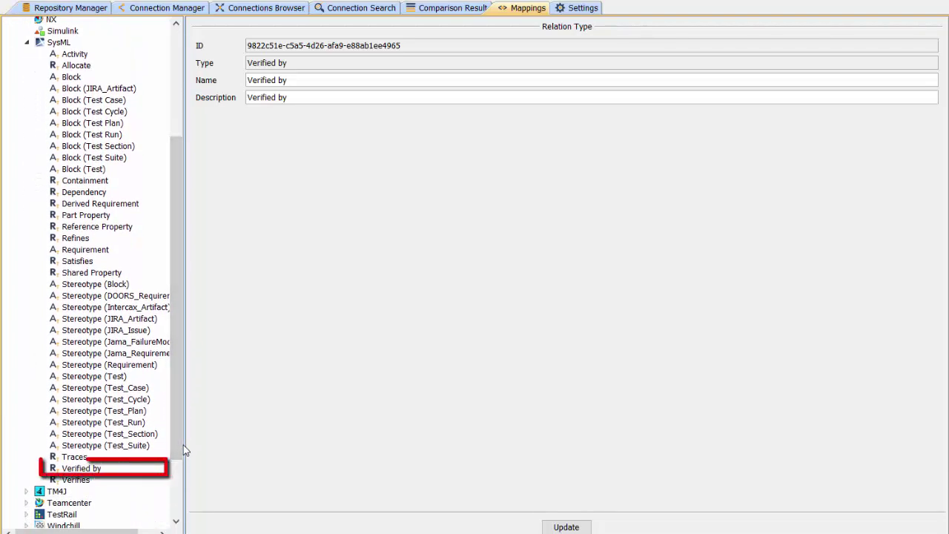
pyautogui.moveTo(176, 339); pyautogui.dragTo(171, 408)
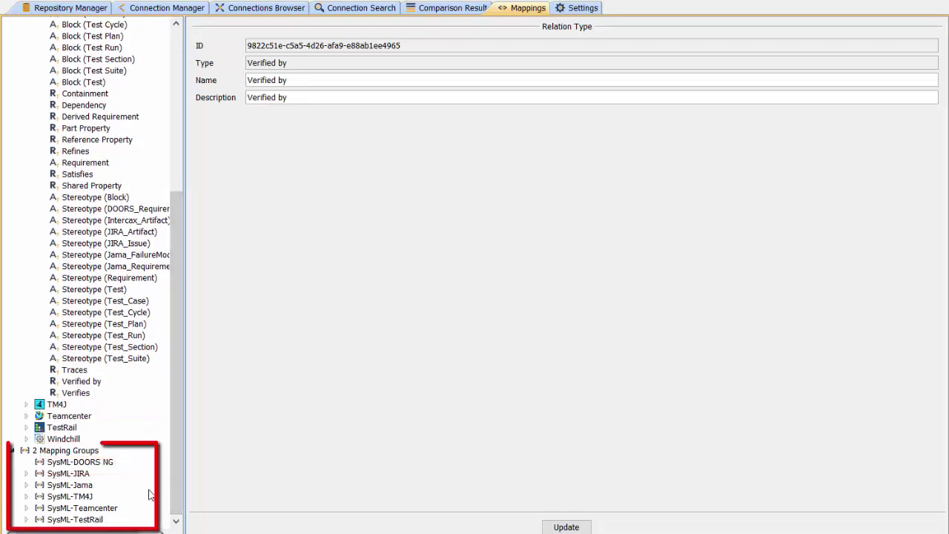
pyautogui.click(73, 485)
pyautogui.rightClick(50, 487)
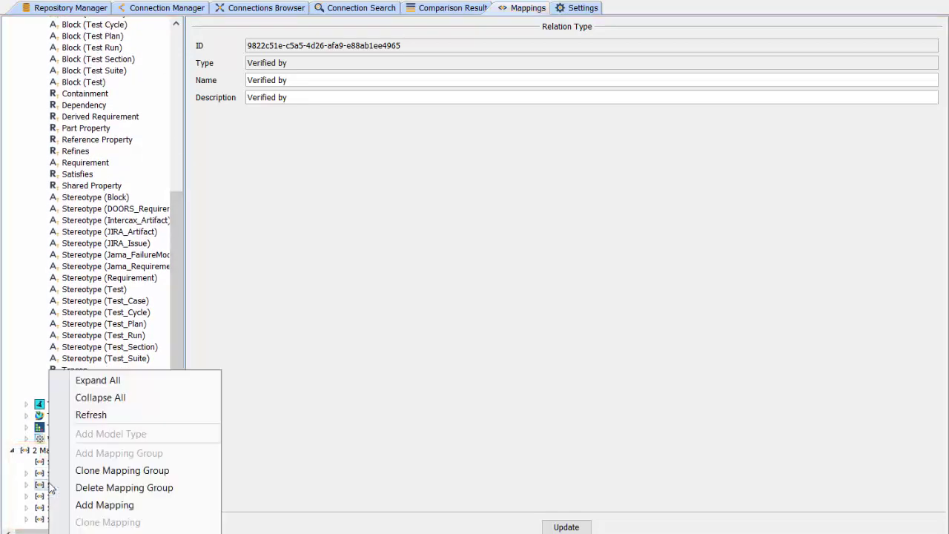
pyautogui.click(86, 505)
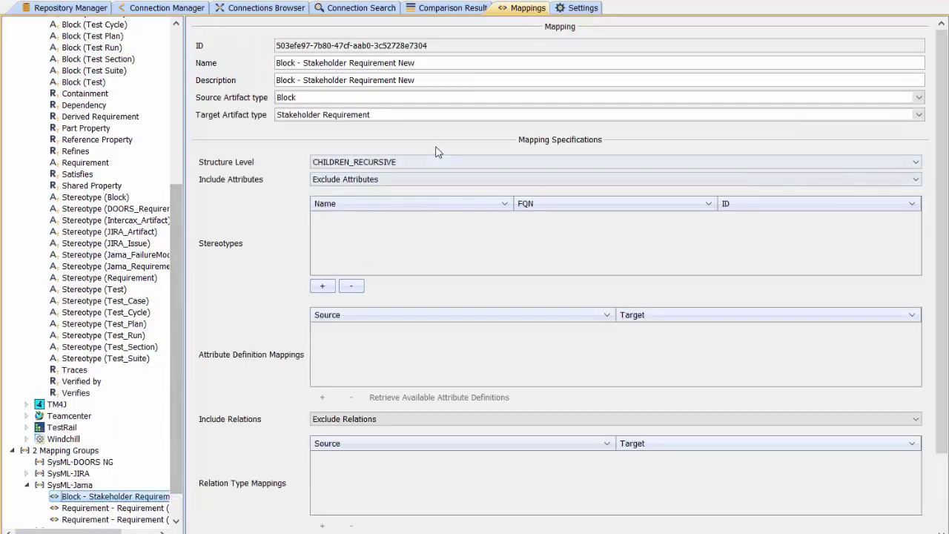
# Step: Set both the source and target artifact types of the new mapping to Requirement
pyautogui.click(373, 100)
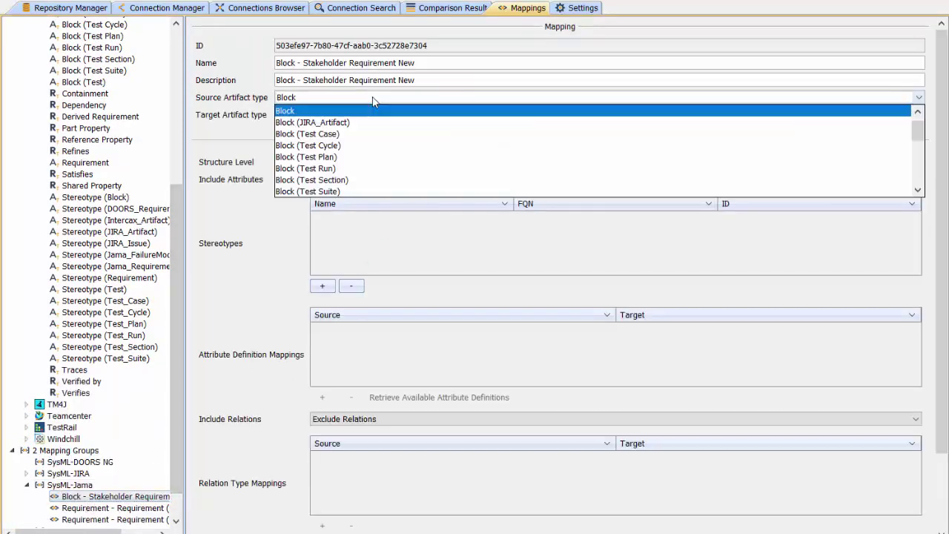
pyautogui.scroll(-2, 364, 128)
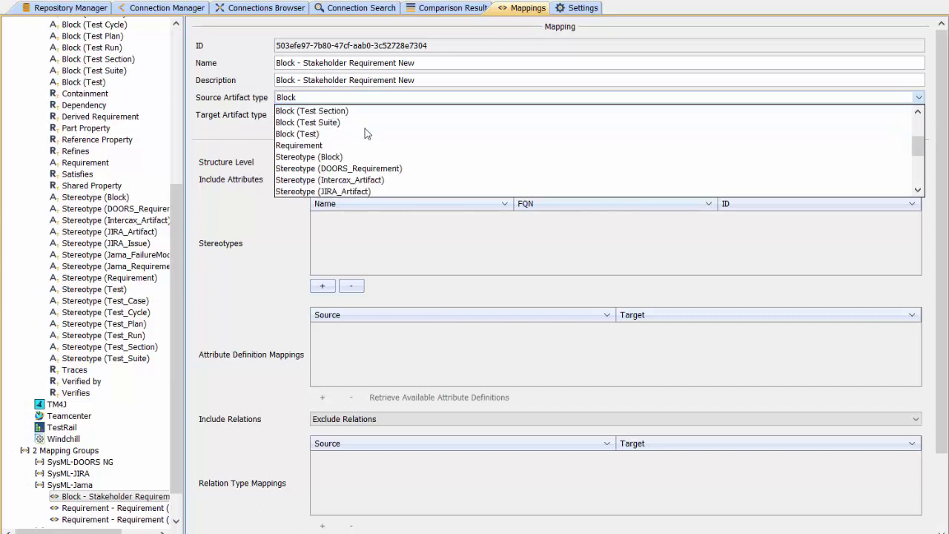
pyautogui.click(317, 146)
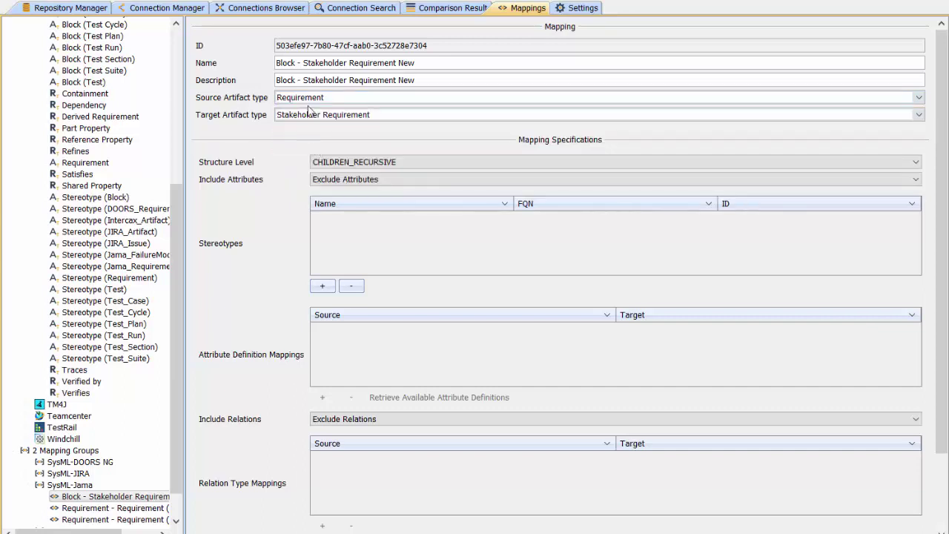
pyautogui.click(387, 118)
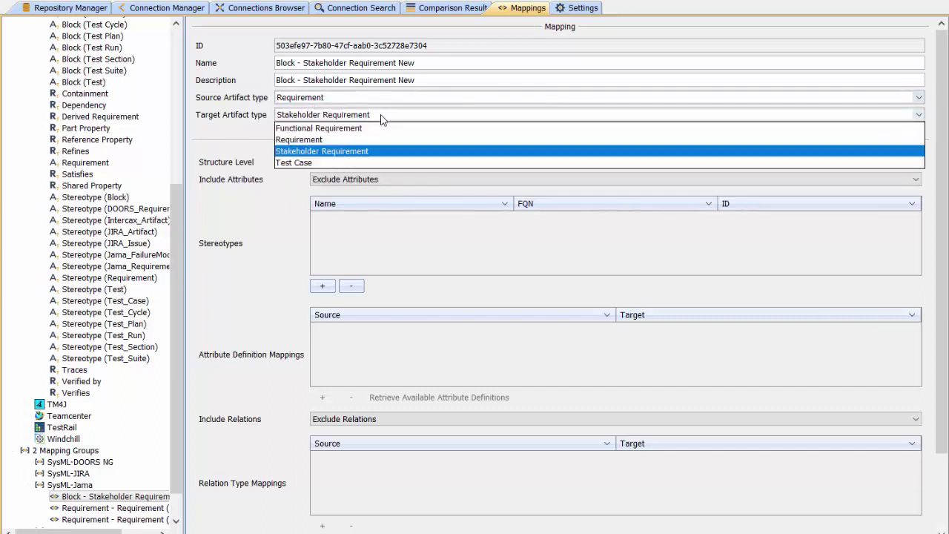
pyautogui.click(333, 140)
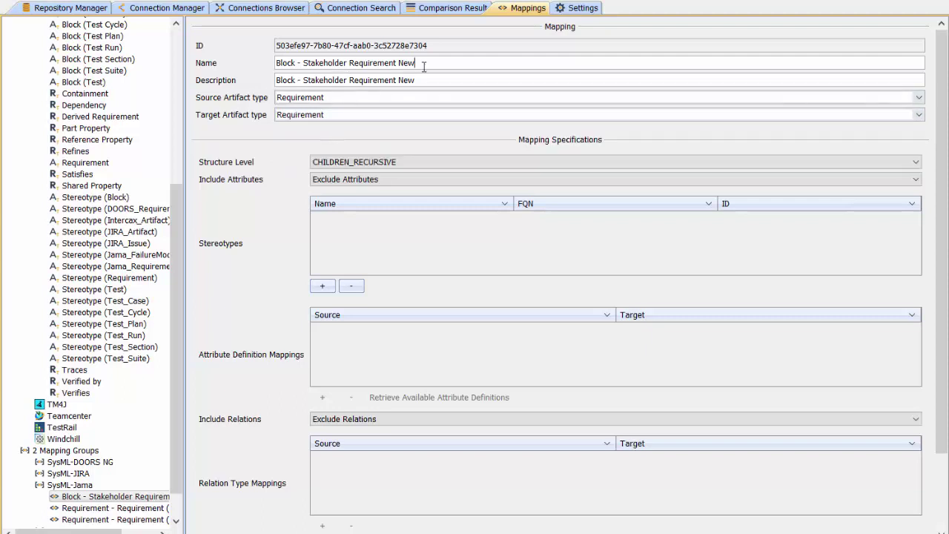
# Step: Name the mapping "Reqt - Reqt (relations)" and set its description to "SysML Reqt - Jama Reqt (relations)"
pyautogui.moveTo(424, 66); pyautogui.dragTo(256, 65)
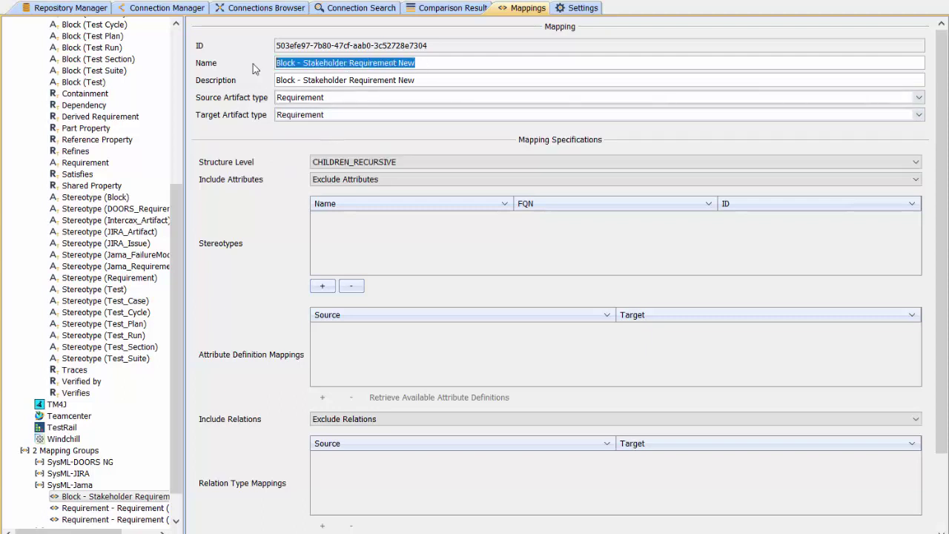
pyautogui.write('Reqt - Reqt (relations')
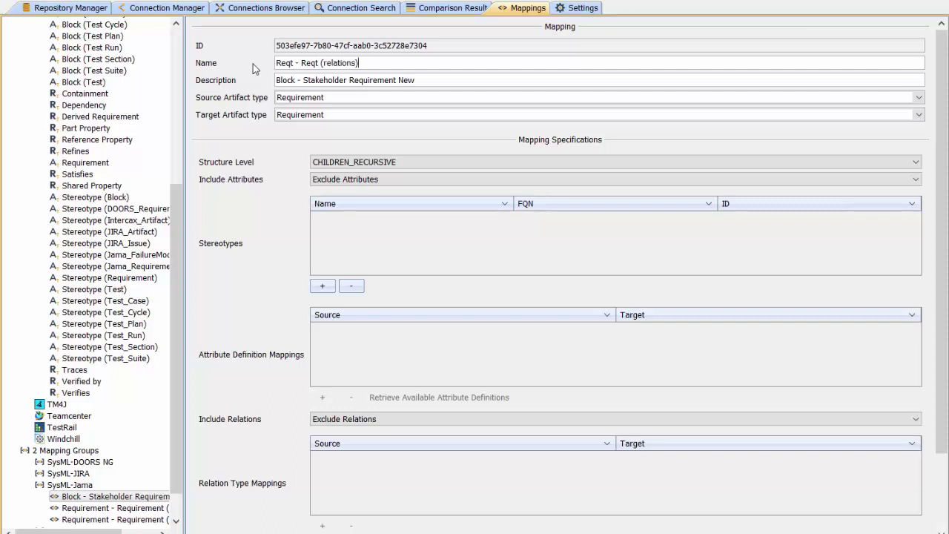
pyautogui.moveTo(388, 63); pyautogui.dragTo(271, 51)
pyautogui.hotkey('ctrl', 'c')
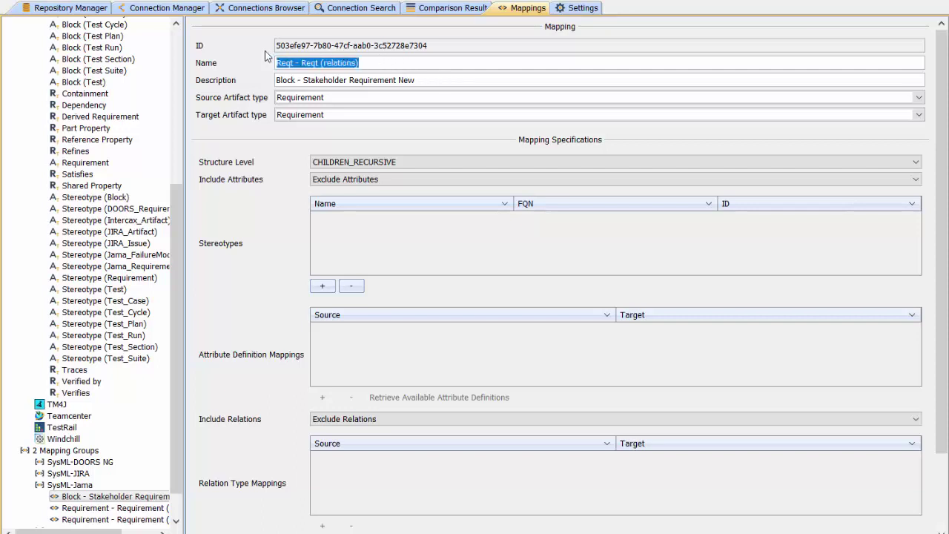
pyautogui.moveTo(442, 83); pyautogui.dragTo(221, 70)
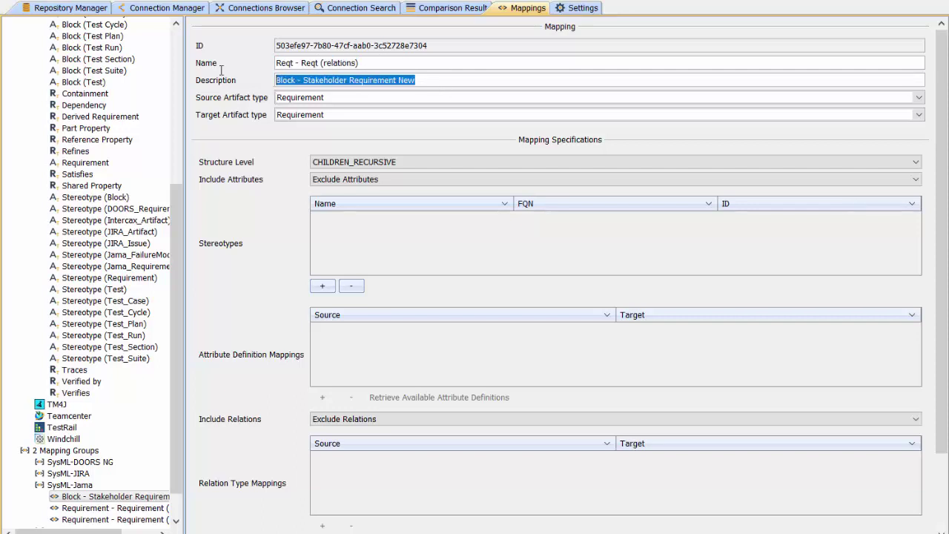
pyautogui.hotkey('ctrl', 'v')
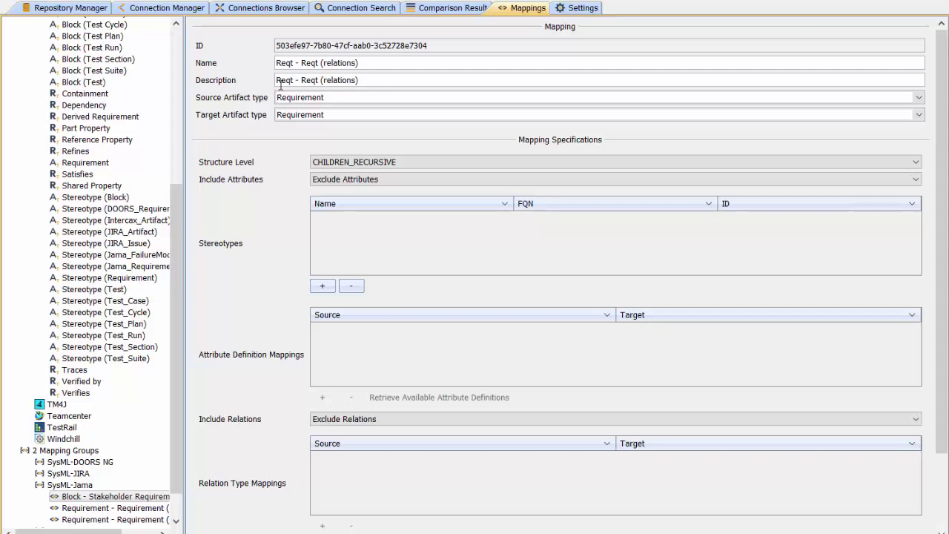
pyautogui.write('SysML')
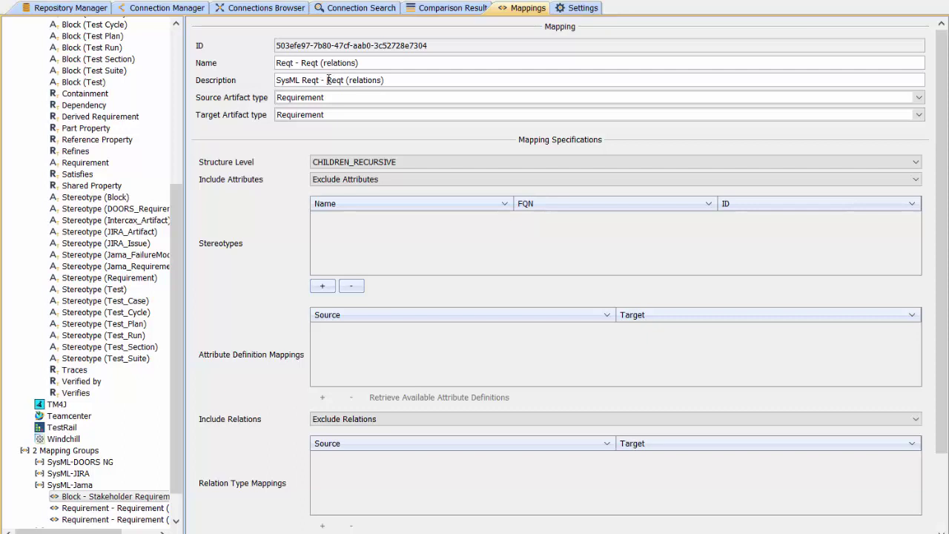
pyautogui.click(328, 80)
pyautogui.write('Jama')
# Step: Use the CHILDREN_RECURSIVE structure level for the mapping and set it to include attributes
pyautogui.click(913, 163)
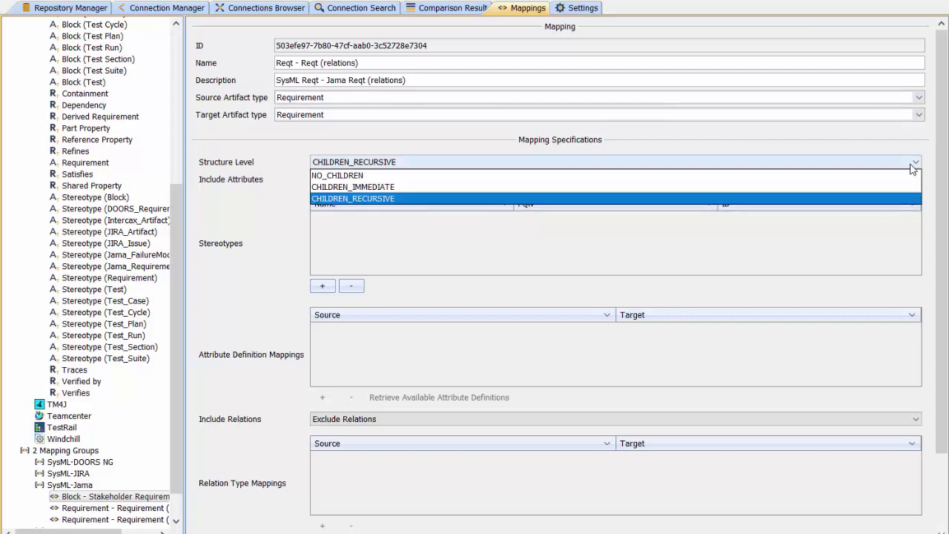
pyautogui.click(387, 198)
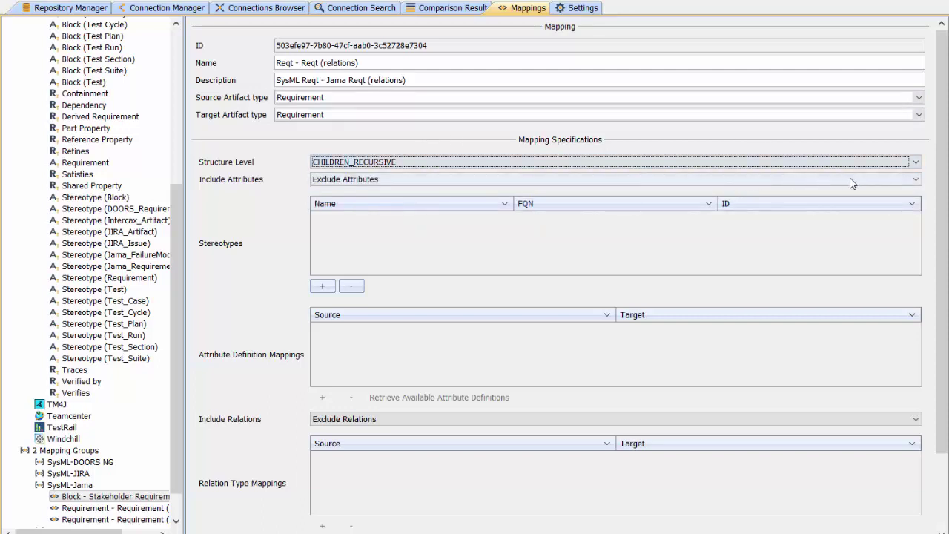
pyautogui.click(917, 181)
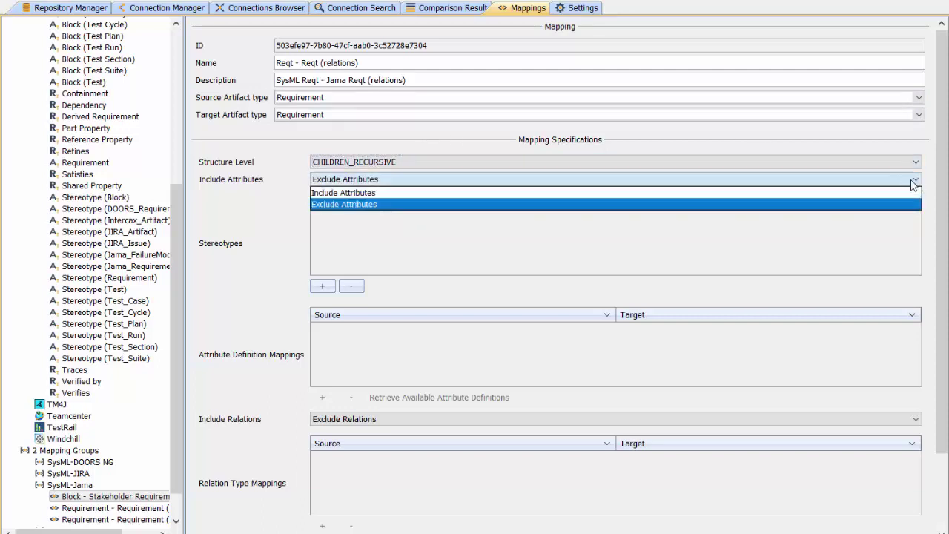
pyautogui.click(397, 194)
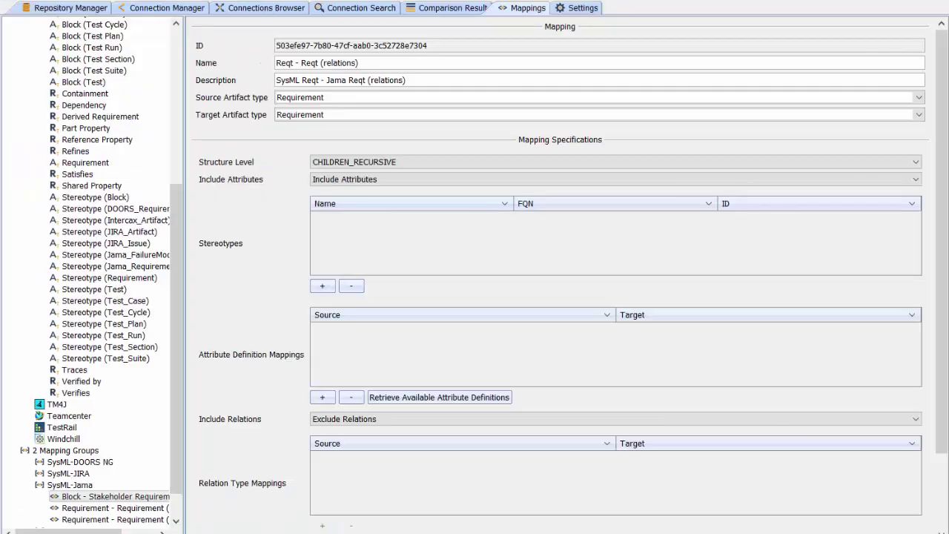
# Step: Add the Jama_Requirement stereotype from Syndeia Mapping Tutorial - Custom Stereotypes to the mapping's stereotypes
pyautogui.click(323, 286)
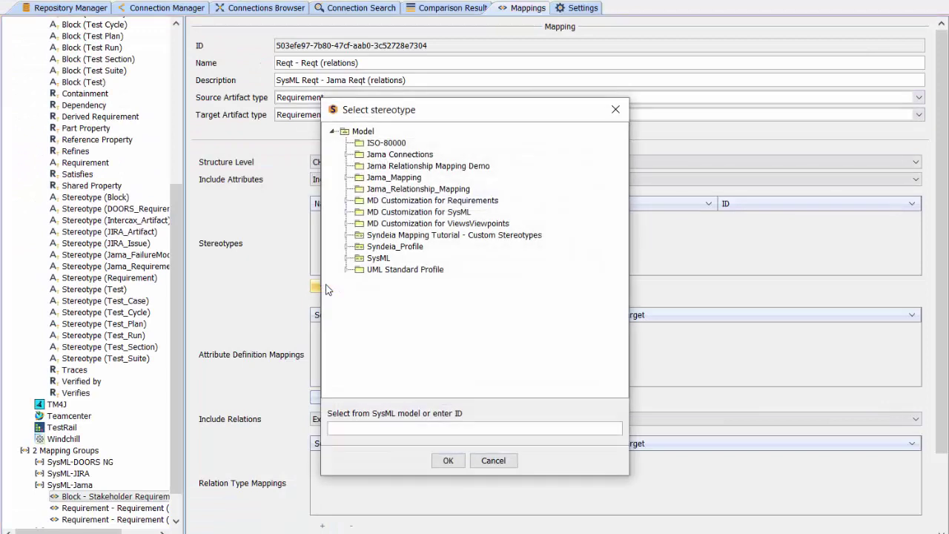
pyautogui.click(347, 235)
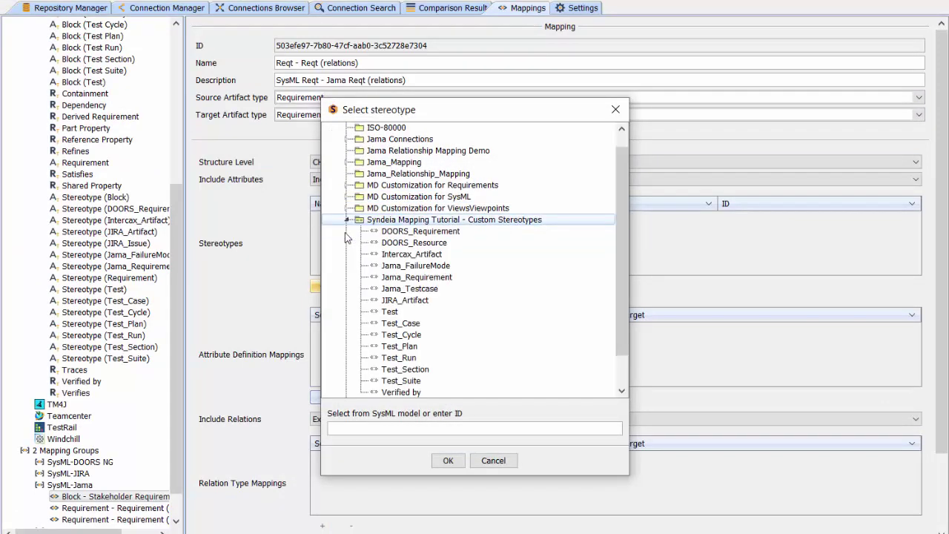
pyautogui.click(415, 277)
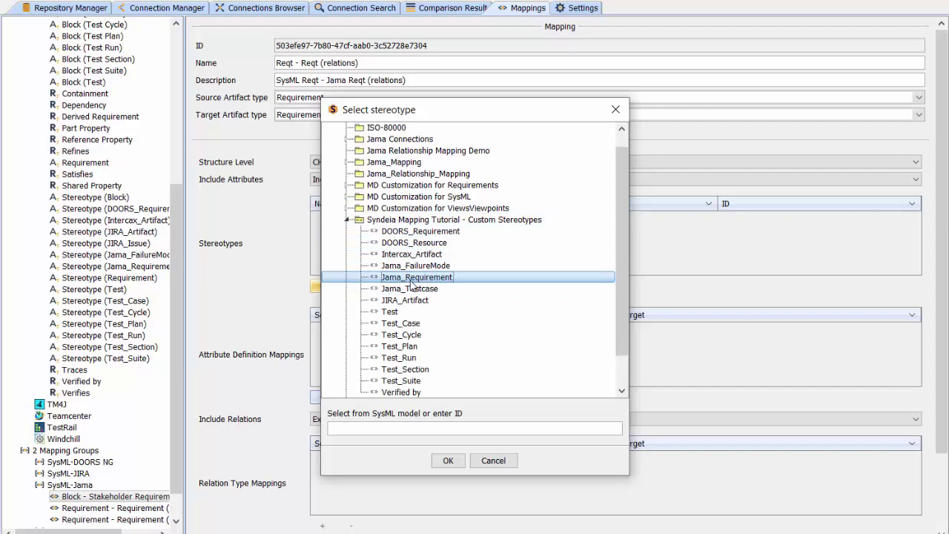
pyautogui.click(447, 460)
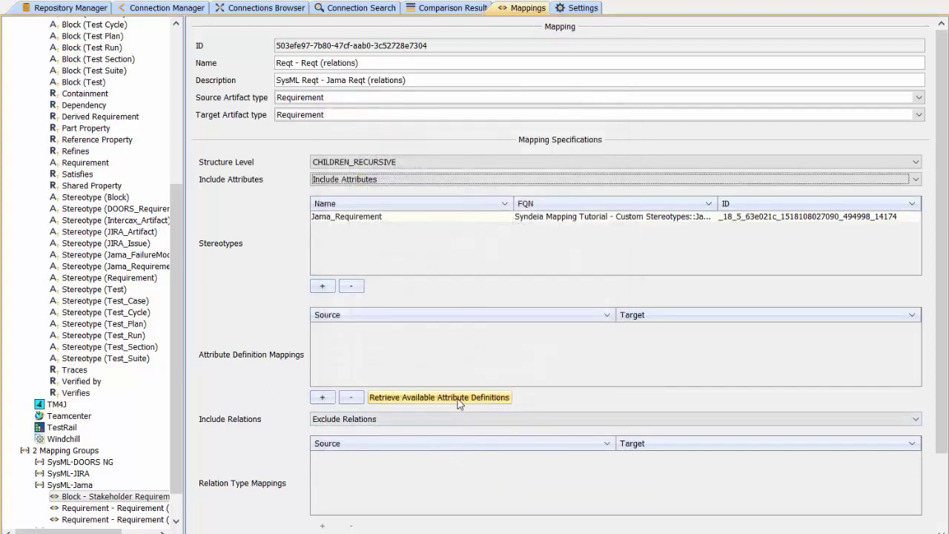
# Step: Add an attribute definition mapping from Id of Stereotype (Requirement) to ID (documentKey)
pyautogui.click(323, 397)
pyautogui.click(366, 328)
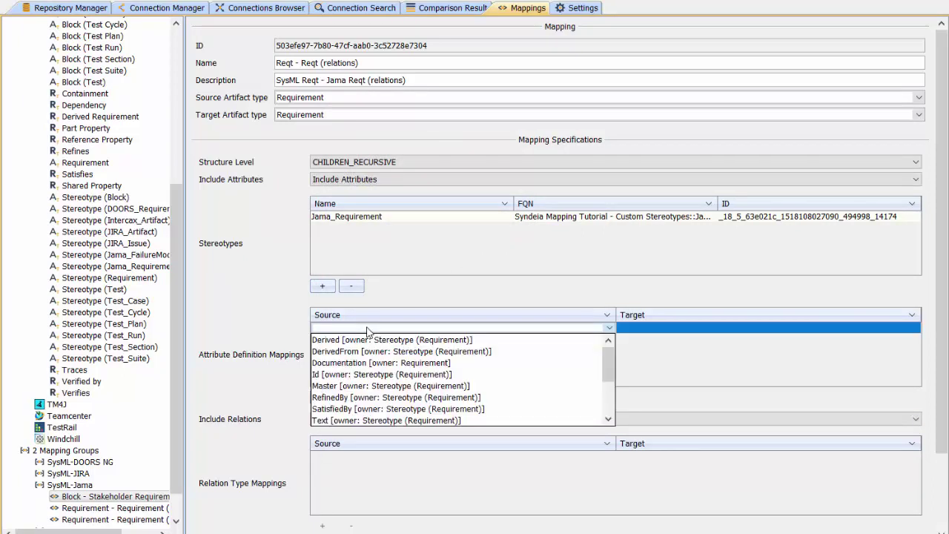
pyautogui.click(358, 376)
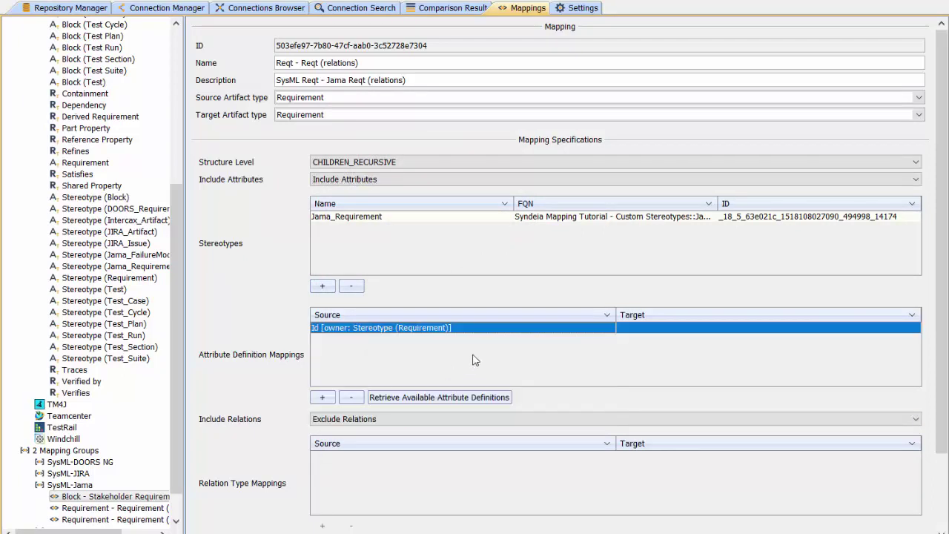
pyautogui.click(683, 331)
pyautogui.click(632, 364)
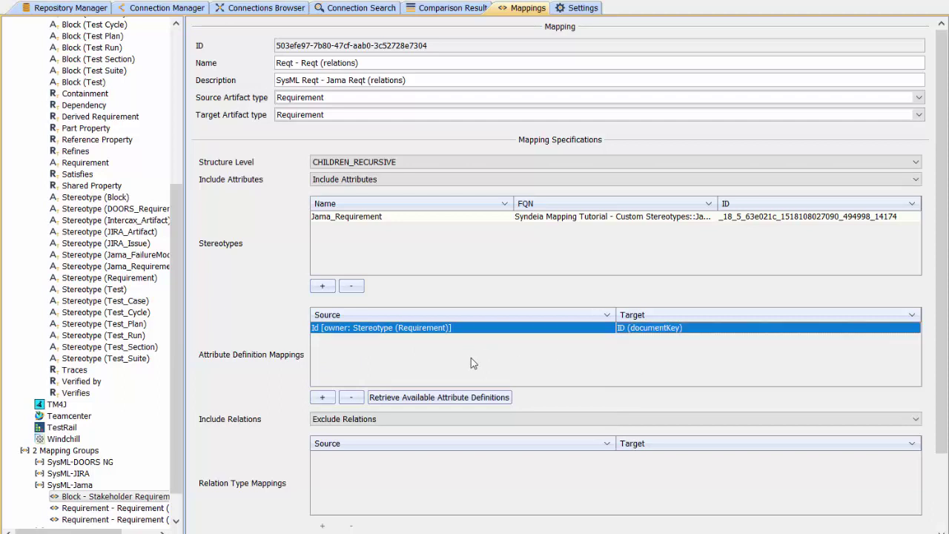
# Step: Add an attribute definition mapping from Text of Stereotype (Requirement) to Description
pyautogui.click(354, 339)
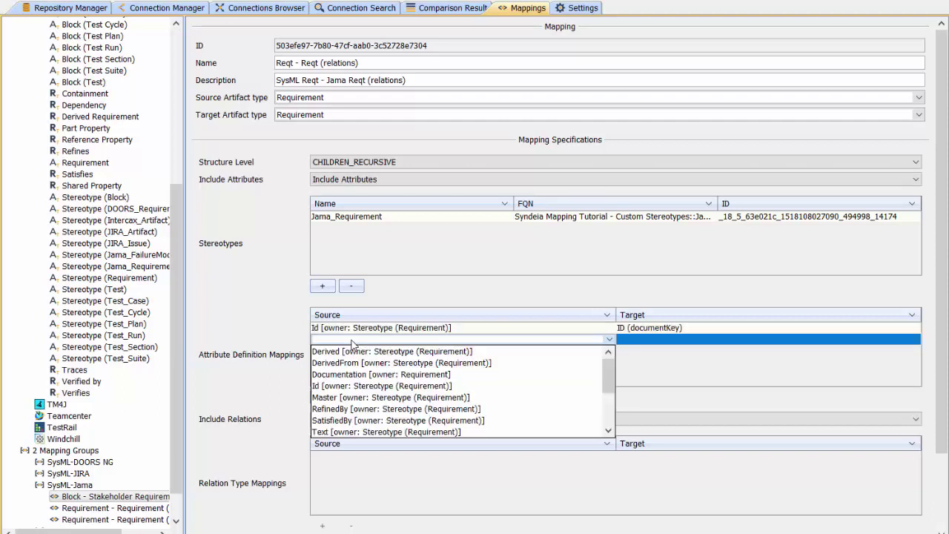
pyautogui.click(345, 432)
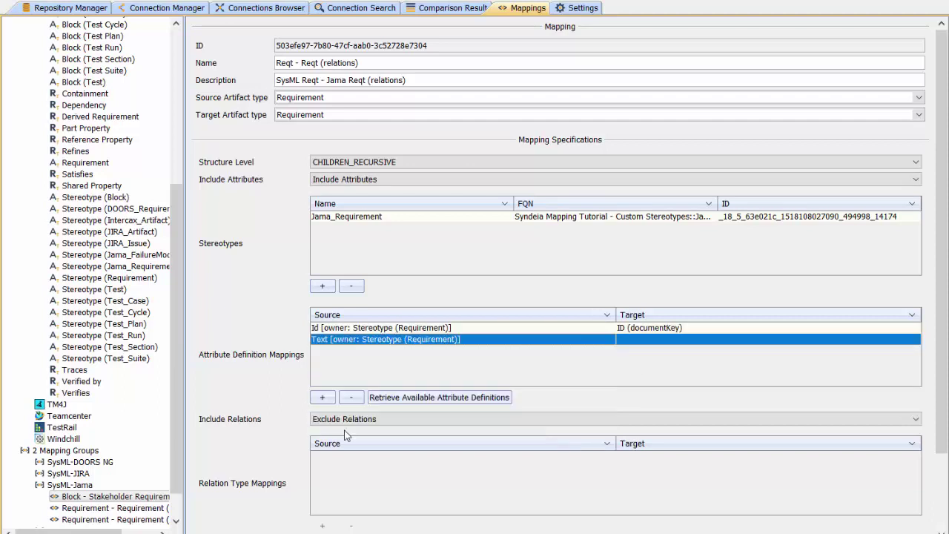
pyautogui.click(656, 345)
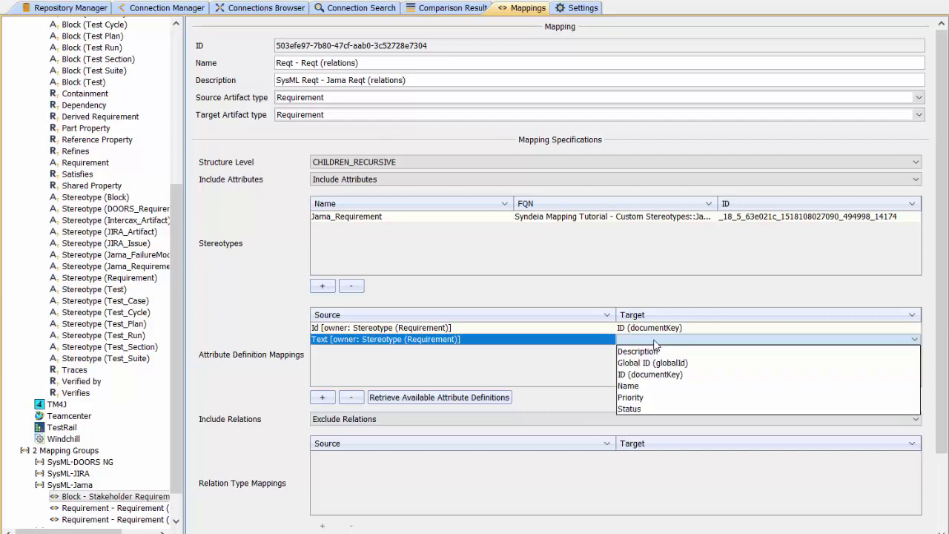
pyautogui.click(653, 352)
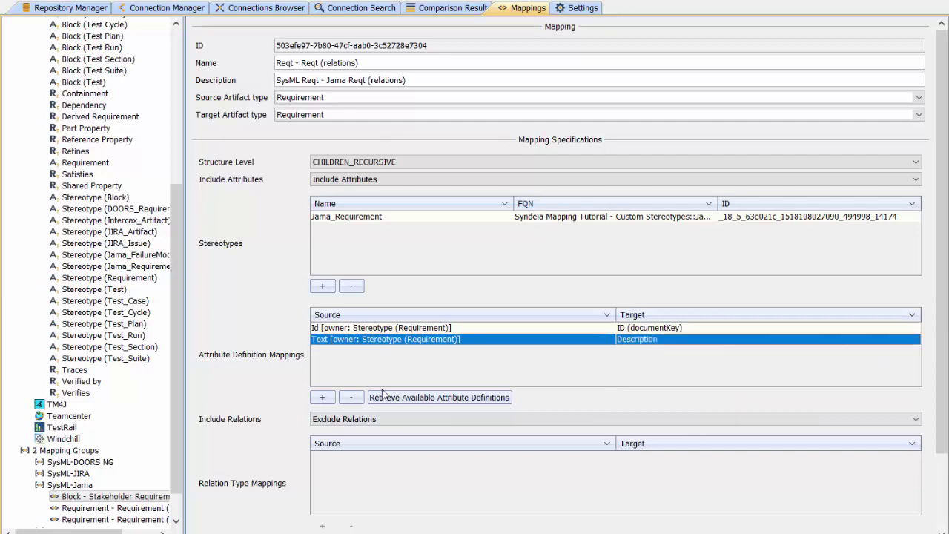
# Step: Add an attribute definition mapping from priority of Stereotype (Jama_Requirement) to Priority
pyautogui.click(343, 366)
pyautogui.click(346, 350)
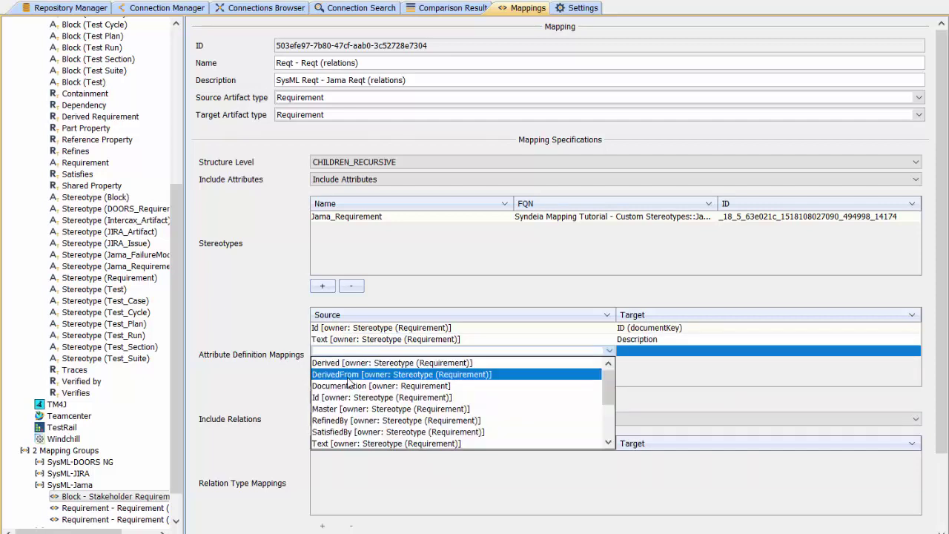
pyautogui.scroll(-3, 345, 431)
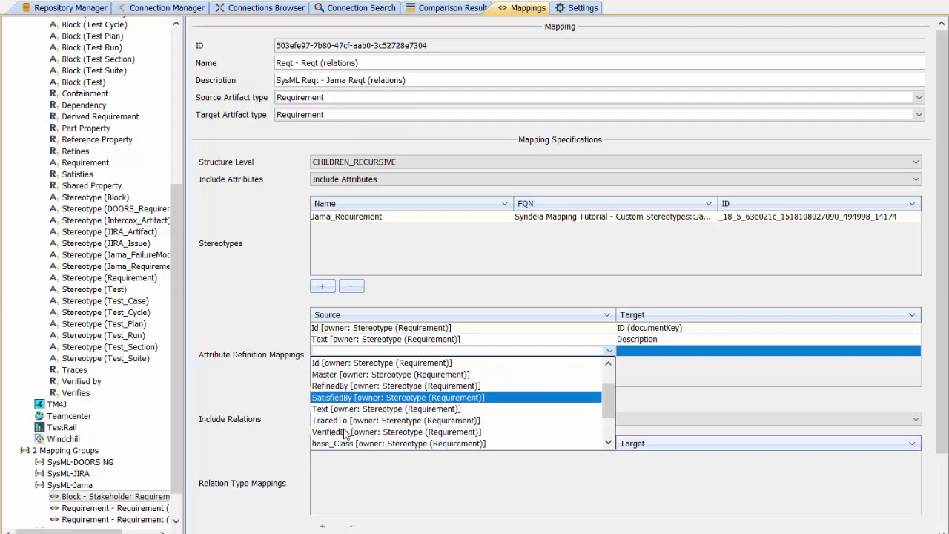
pyautogui.click(345, 432)
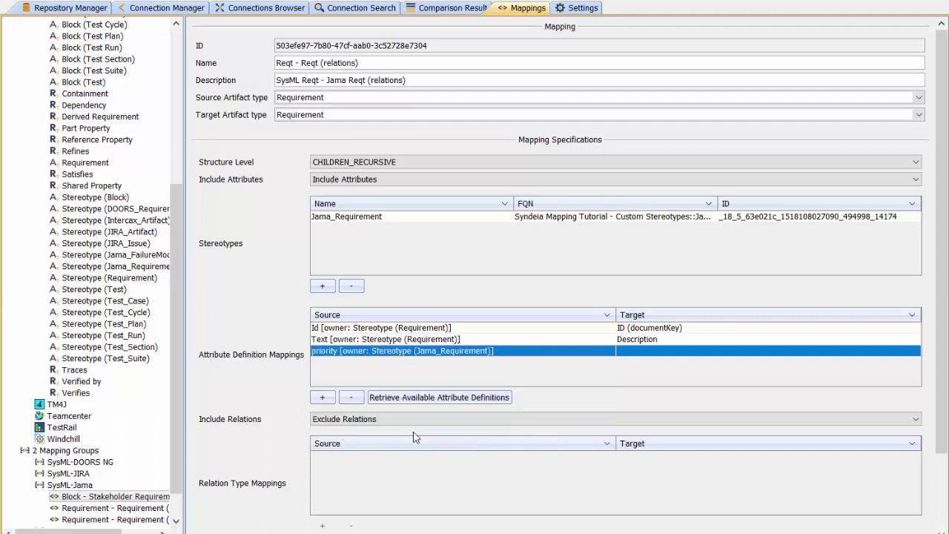
pyautogui.click(634, 351)
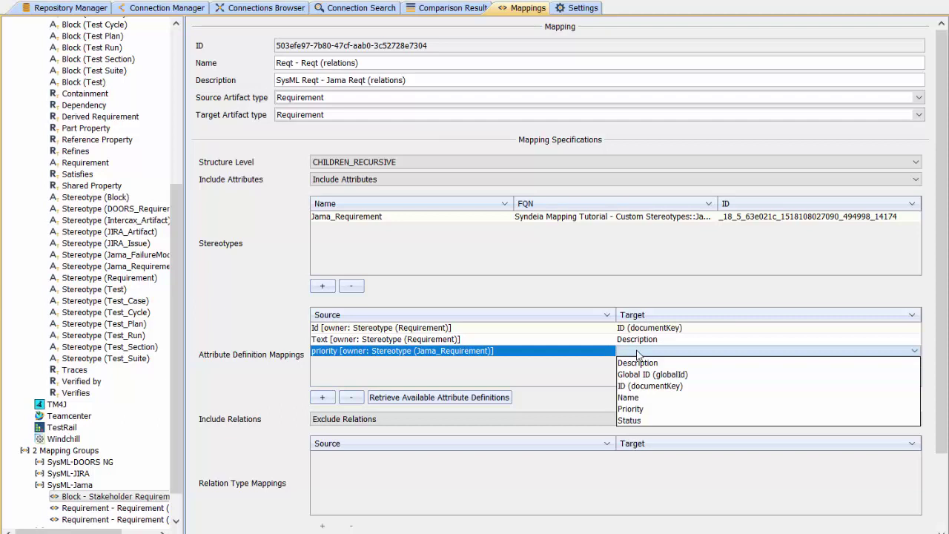
pyautogui.click(637, 406)
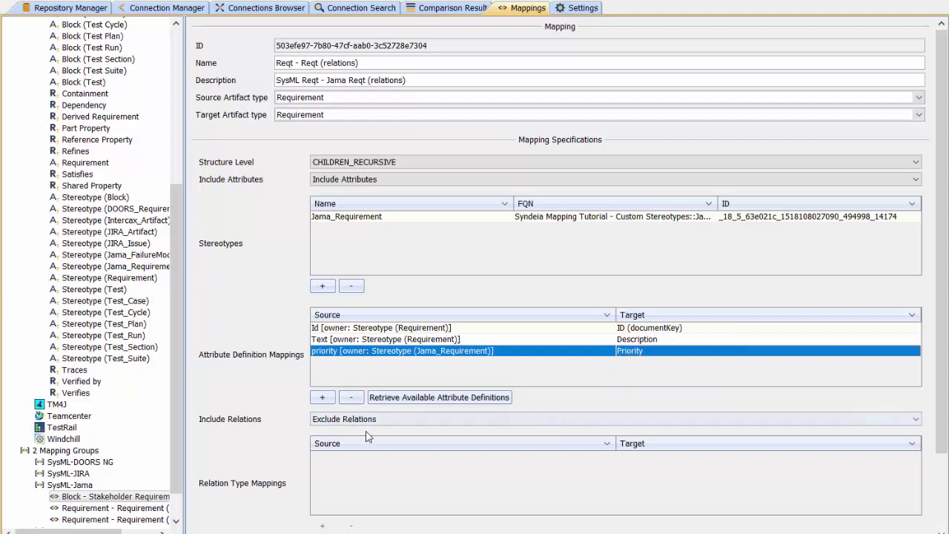
# Step: Add an attribute definition mapping from status of Stereotype (Jama_Requirement) to Status
pyautogui.click(324, 398)
pyautogui.click(349, 362)
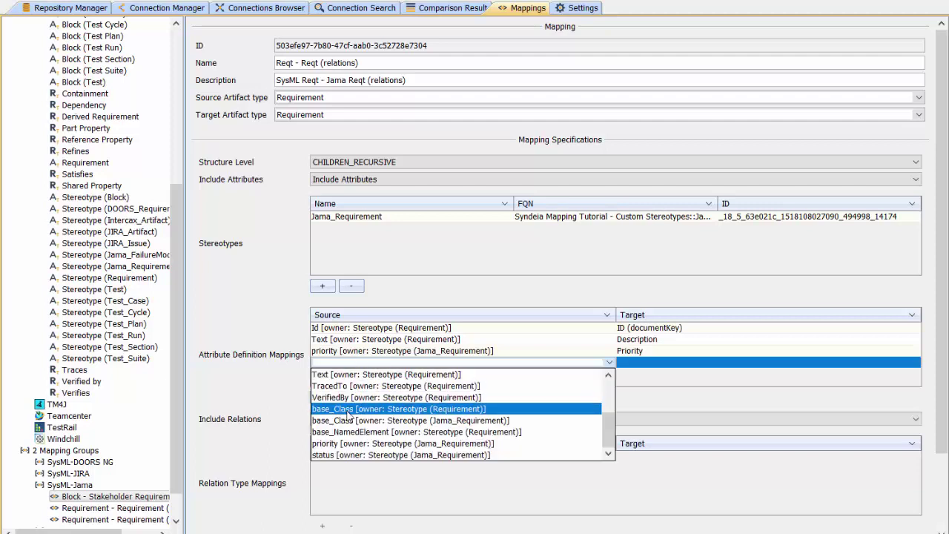
pyautogui.click(341, 454)
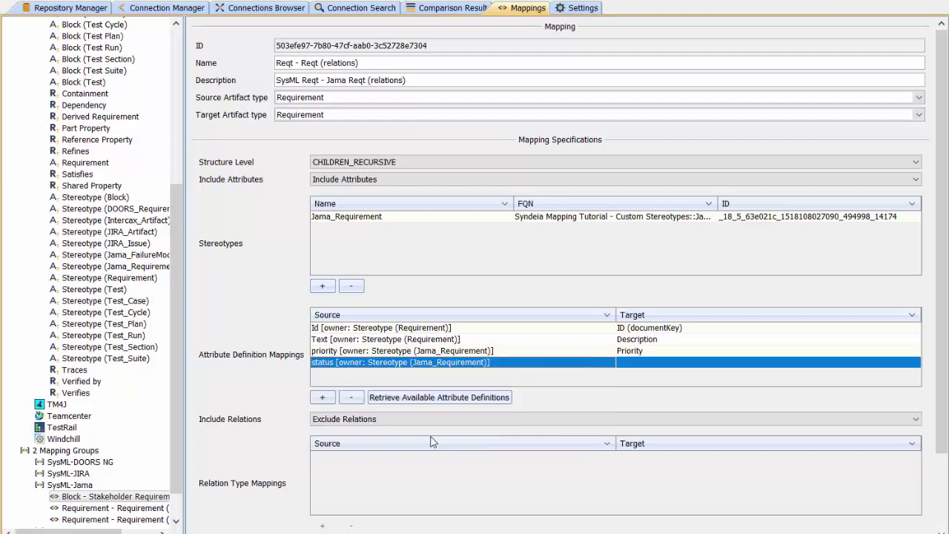
pyautogui.click(623, 363)
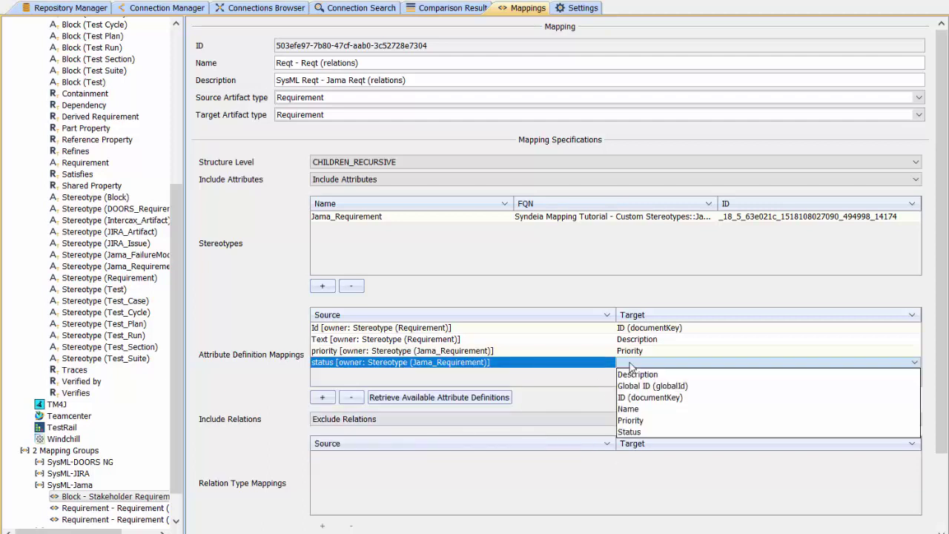
pyautogui.click(629, 432)
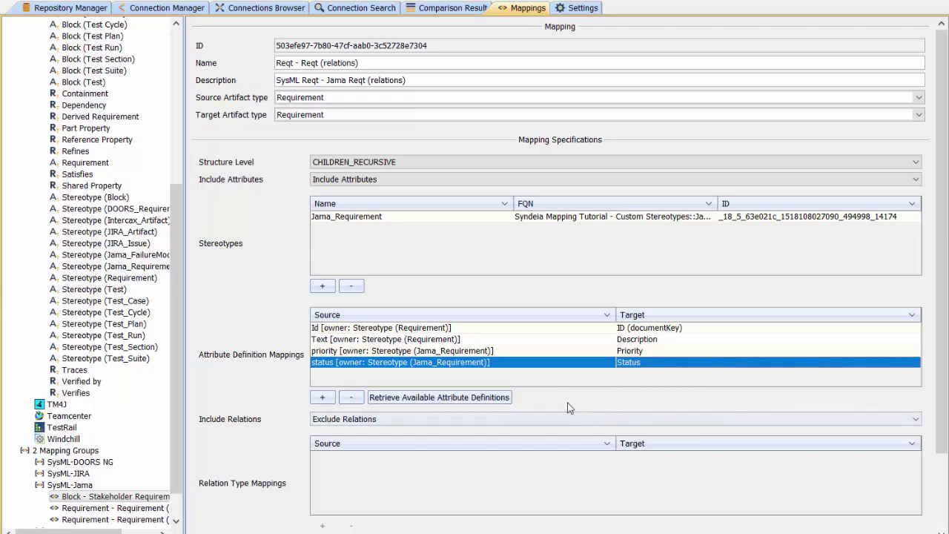
# Step: Set the mapping to include relations and map the Derived Requirement (Abstraction) relation type to Derived from
pyautogui.click(551, 421)
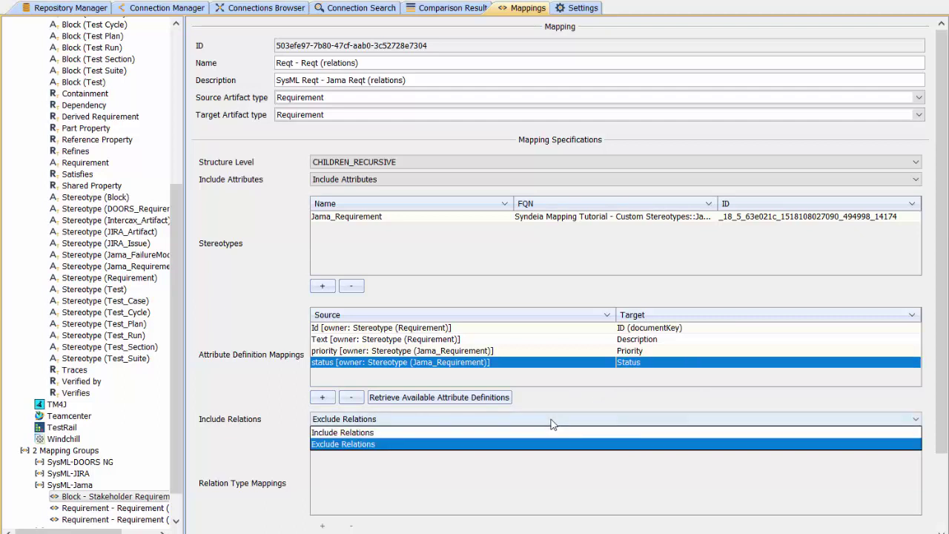
pyautogui.click(421, 433)
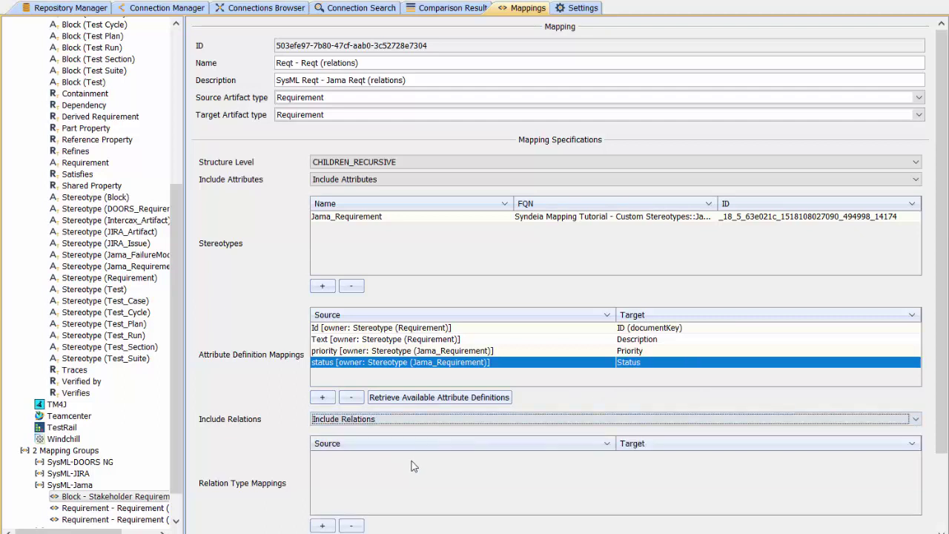
pyautogui.click(324, 527)
pyautogui.click(381, 456)
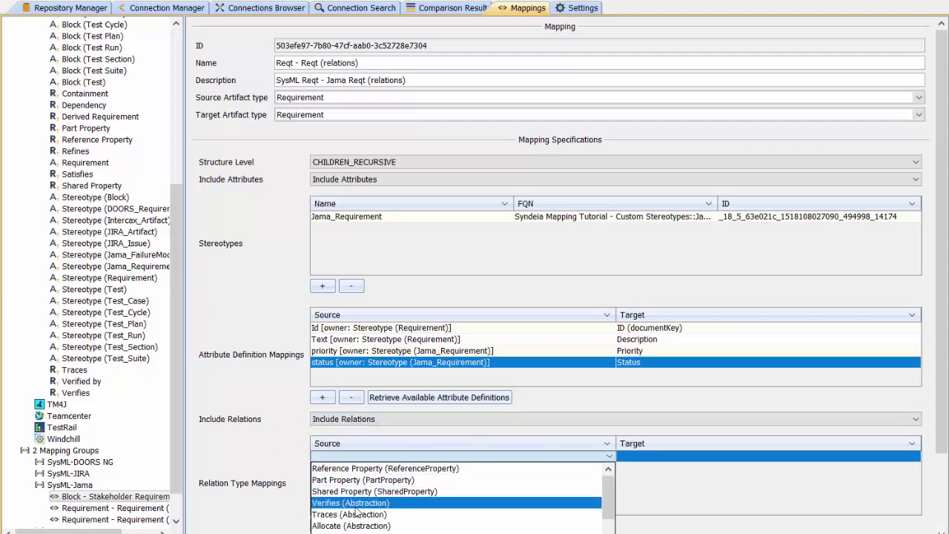
pyautogui.scroll(-2, 349, 519)
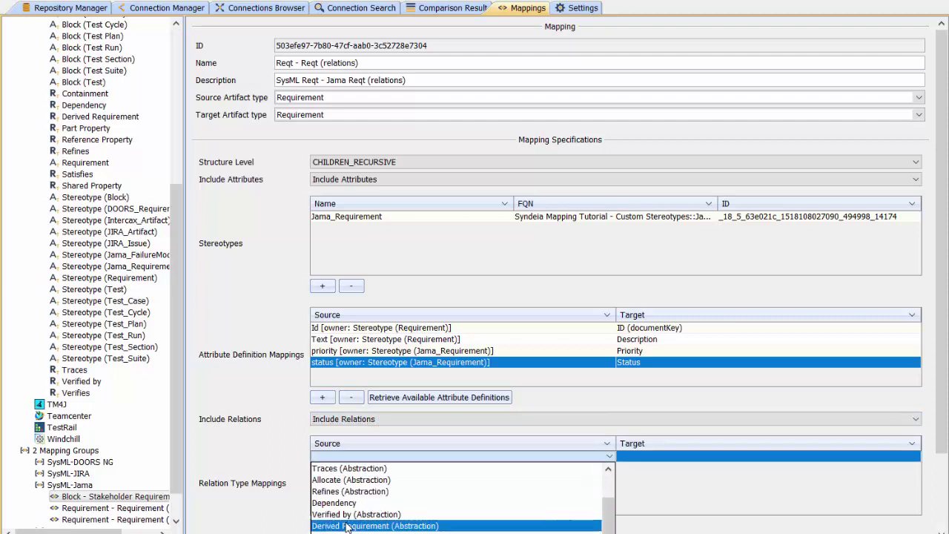
pyautogui.click(552, 525)
pyautogui.click(659, 457)
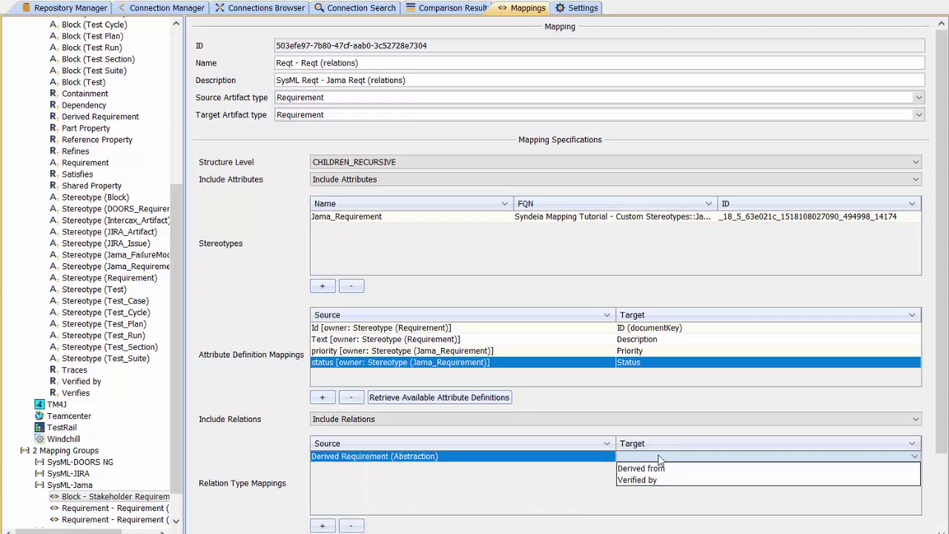
pyautogui.click(652, 469)
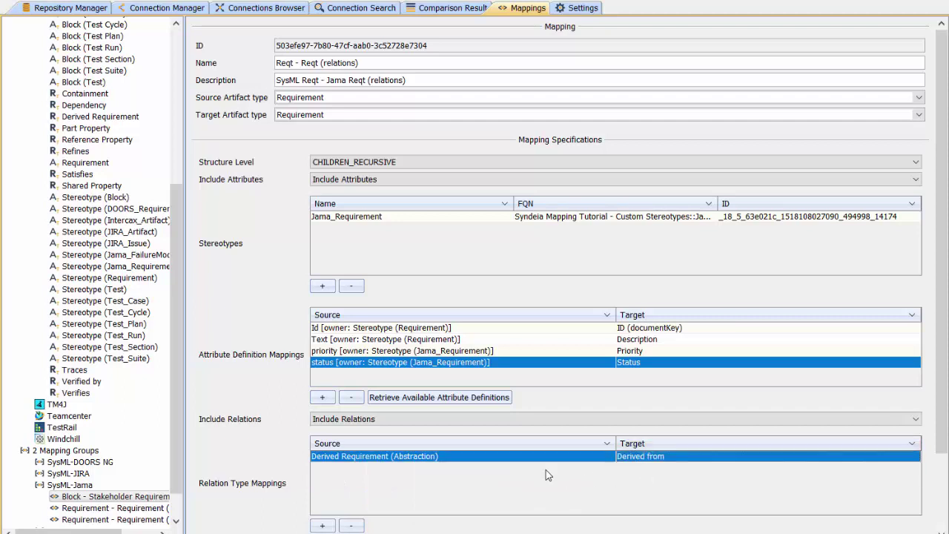
# Step: Map the Verified by (Abstraction) relation type to Verified by and save the mapping
pyautogui.click(322, 525)
pyautogui.click(351, 468)
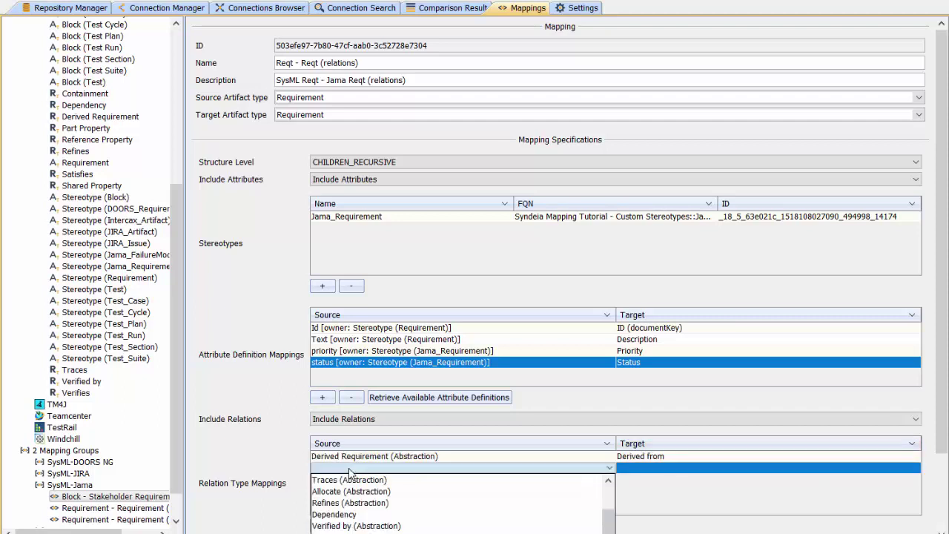
pyautogui.click(341, 526)
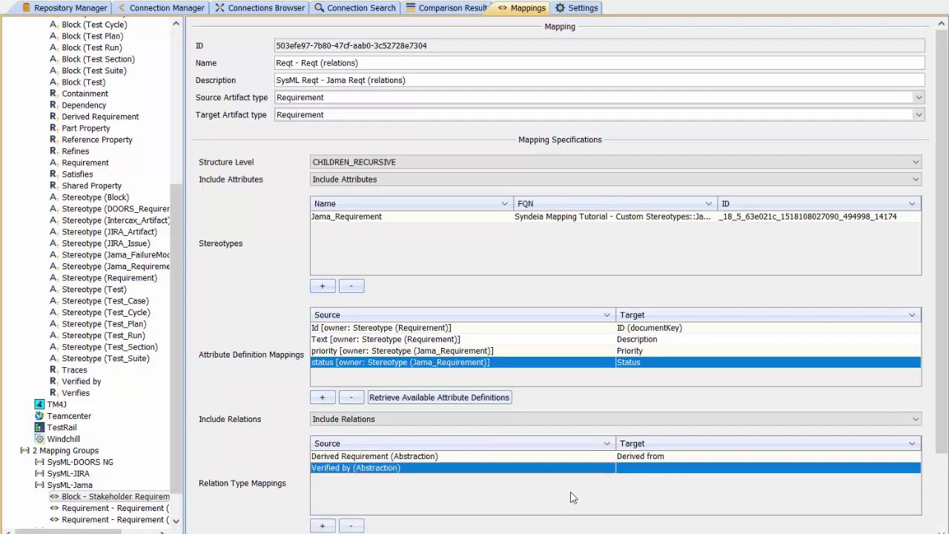
pyautogui.click(639, 468)
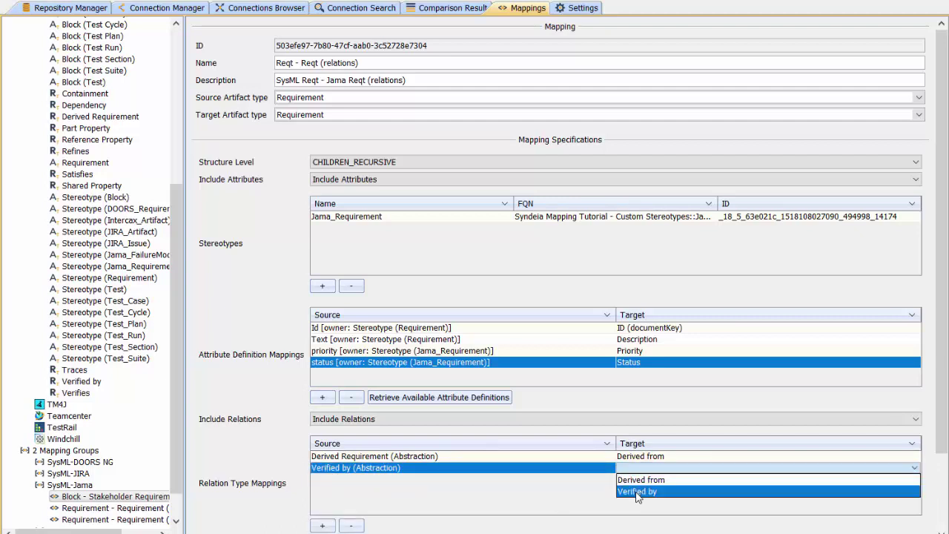
pyautogui.click(637, 491)
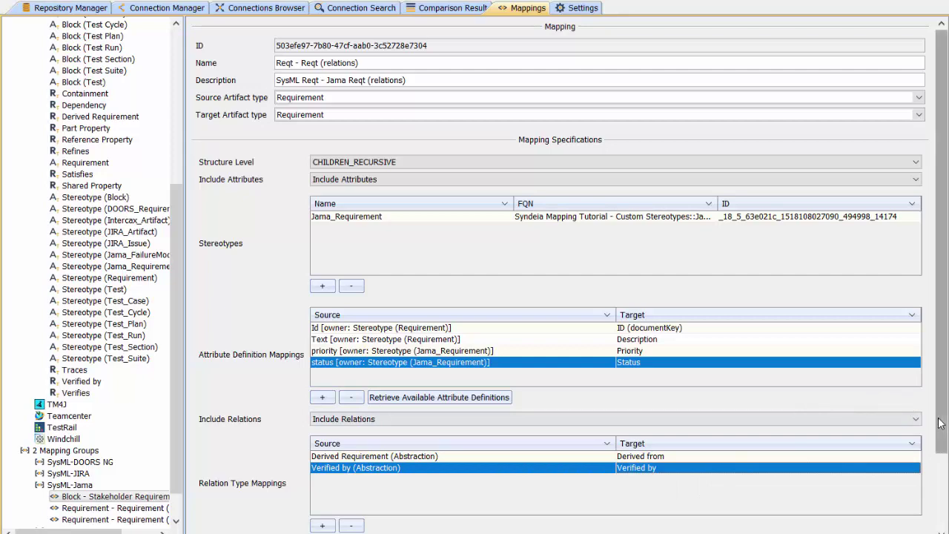
pyautogui.moveTo(936, 416); pyautogui.dragTo(938, 484)
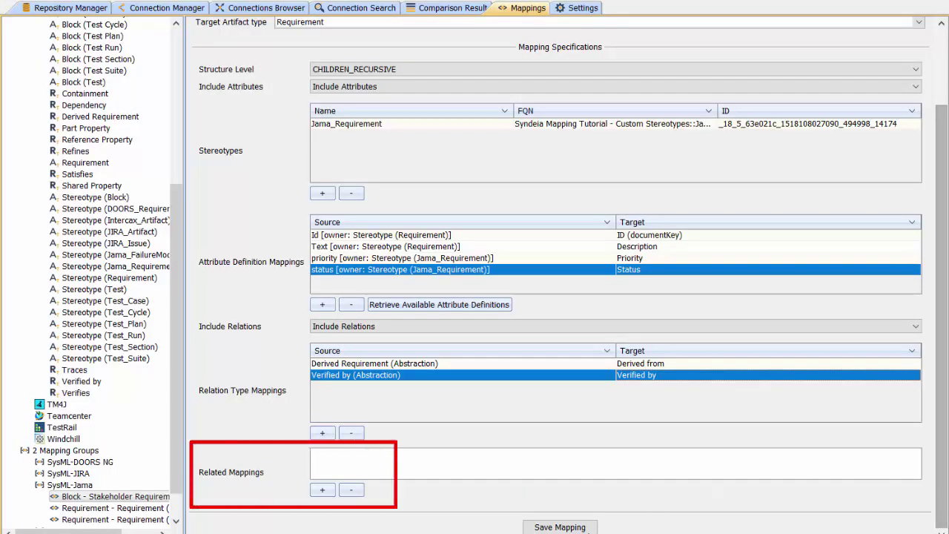
pyautogui.click(566, 527)
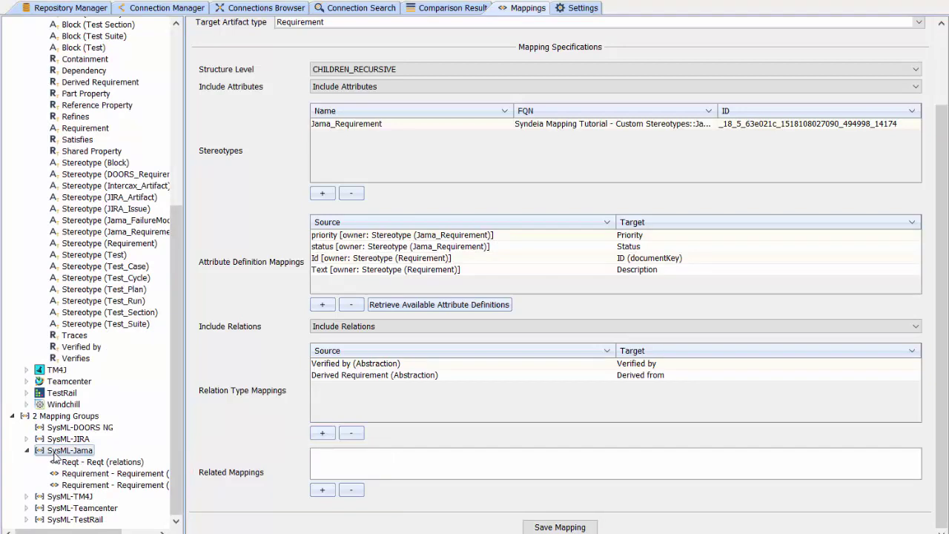
# Step: Create a new mapping in the SysML-Jama group with source artifact type Block and target artifact type Test Case
pyautogui.rightClick(54, 455)
pyautogui.click(107, 504)
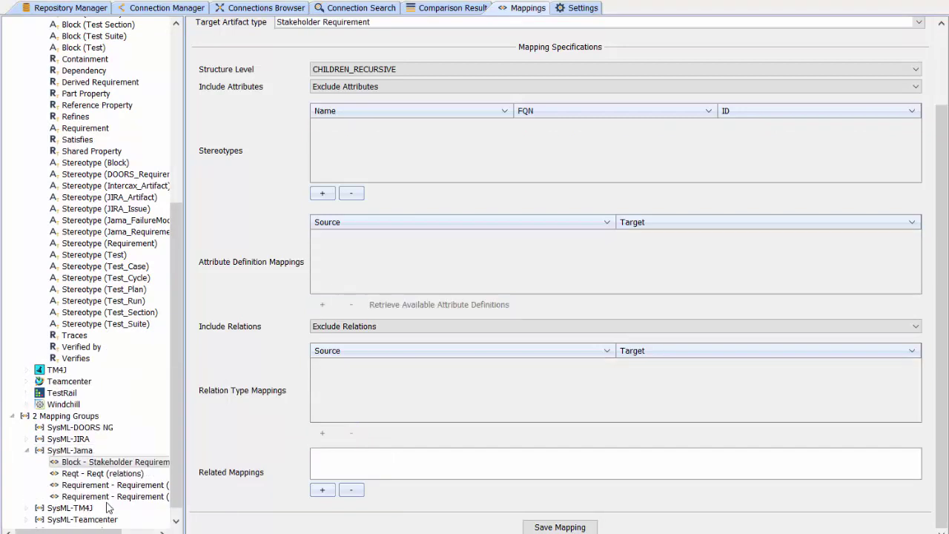
pyautogui.scroll(3, 941, 301)
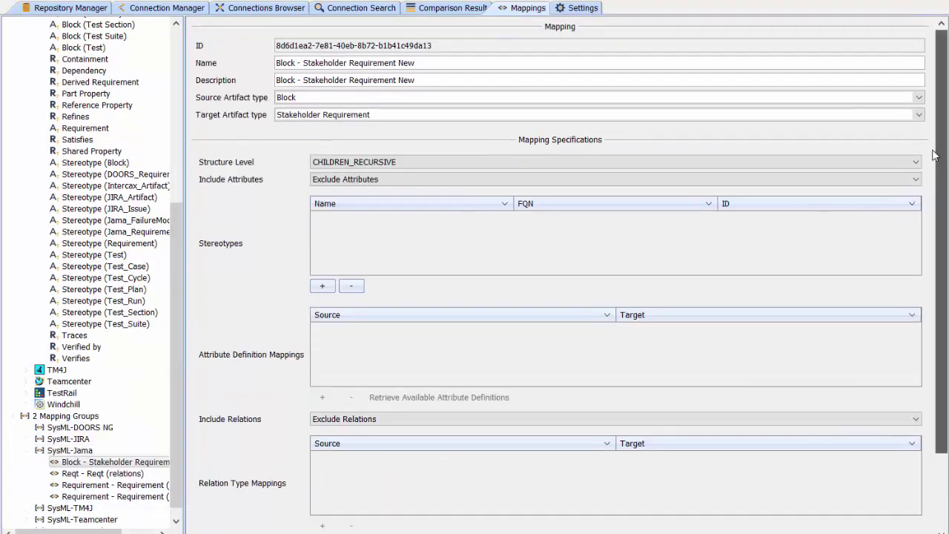
pyautogui.click(391, 113)
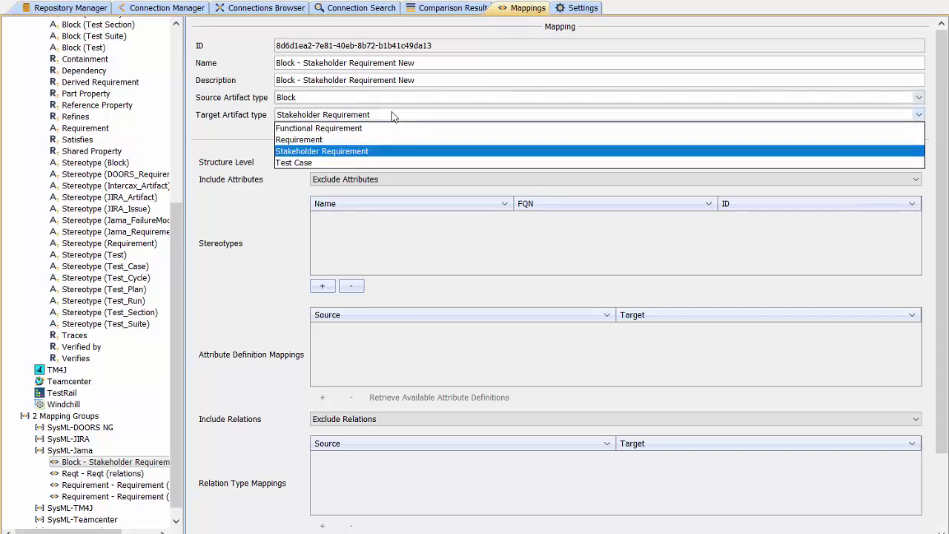
pyautogui.click(311, 163)
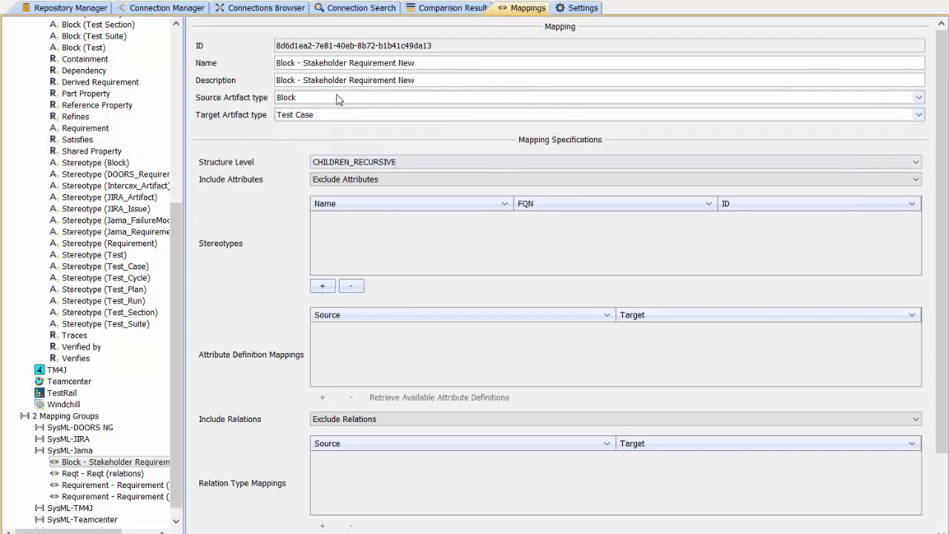
pyautogui.click(335, 98)
pyautogui.click(321, 123)
# Step: Set both the name and the description of the new mapping to Block - Test Case
pyautogui.moveTo(307, 63); pyautogui.dragTo(442, 81)
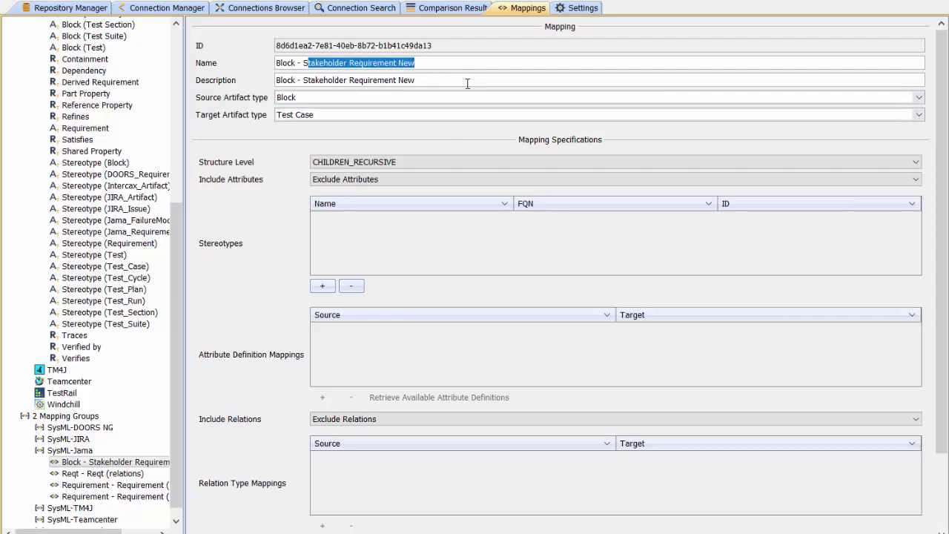
pyautogui.press('BackSpace')
pyautogui.press('BackSpace')
pyautogui.write('Test')
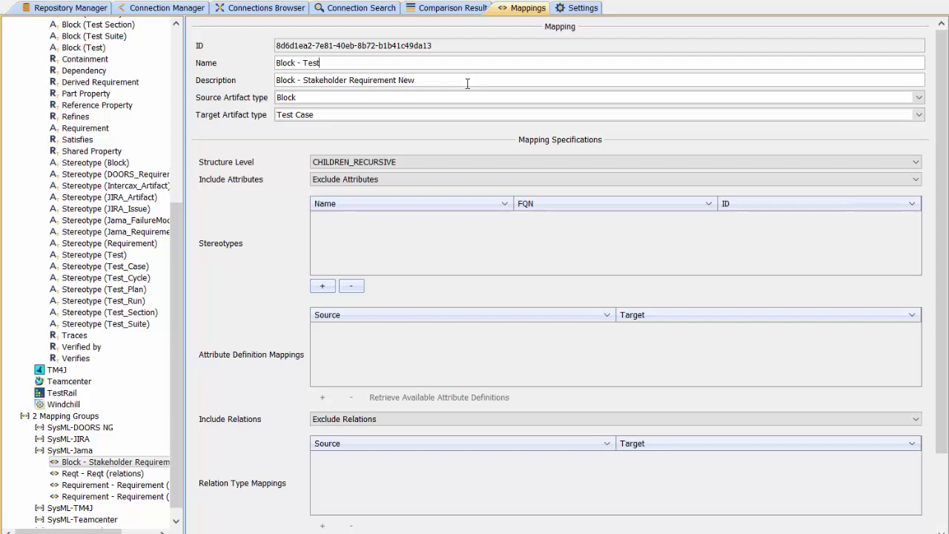
pyautogui.write(' Case')
pyautogui.moveTo(276, 63); pyautogui.dragTo(348, 62)
pyautogui.hotkey('ctrl', 'c')
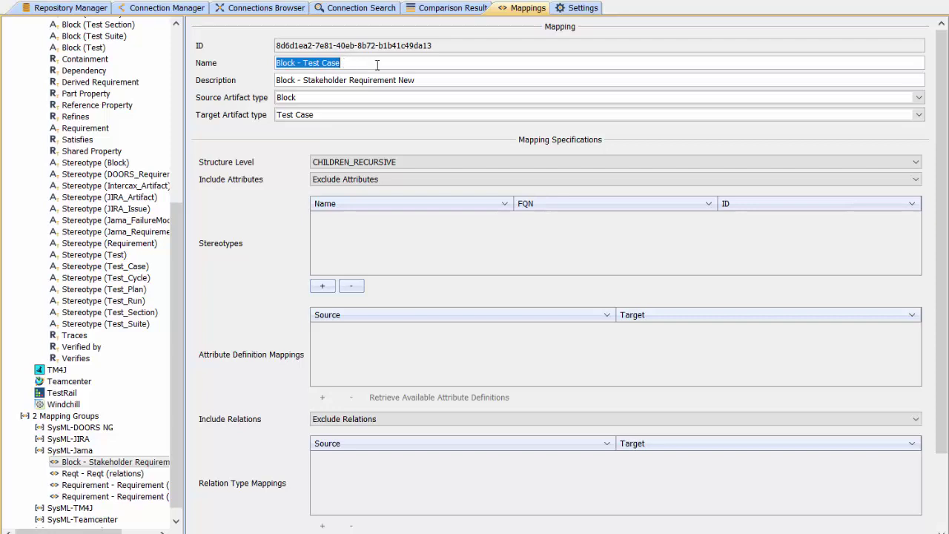
pyautogui.moveTo(433, 85); pyautogui.dragTo(238, 80)
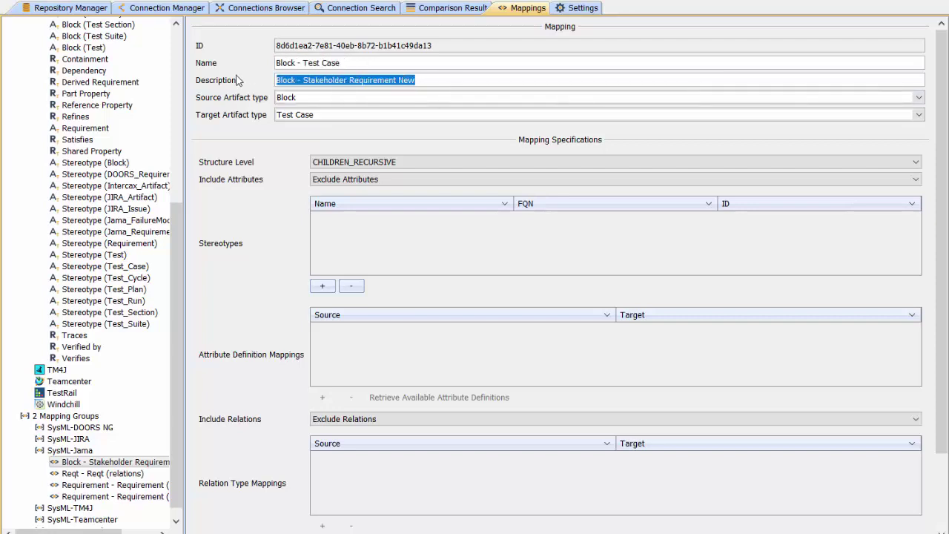
pyautogui.hotkey('ctrl', 'v')
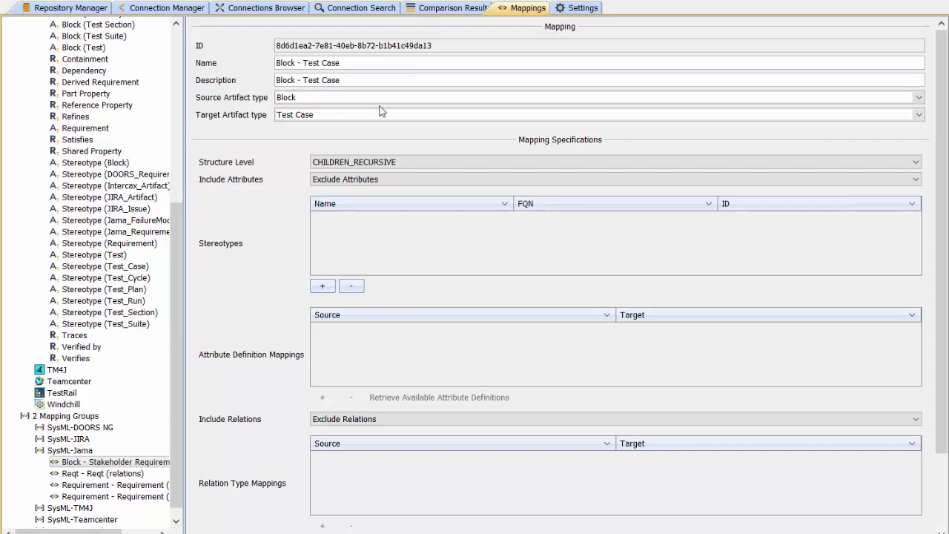
# Step: Set the structure level of the Block - Test Case mapping to NO_CHILDREN and save the mapping
pyautogui.click(455, 163)
pyautogui.click(401, 175)
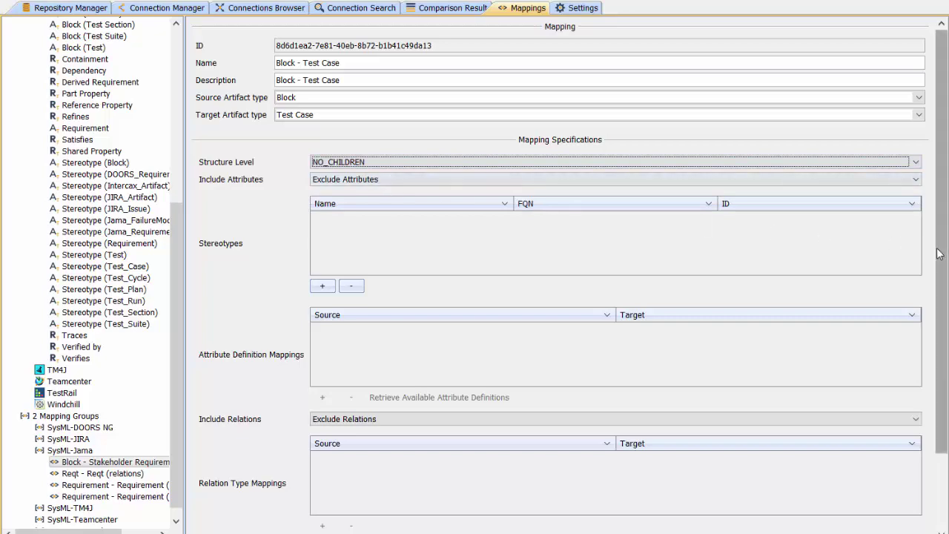
pyautogui.scroll(-3, 941, 254)
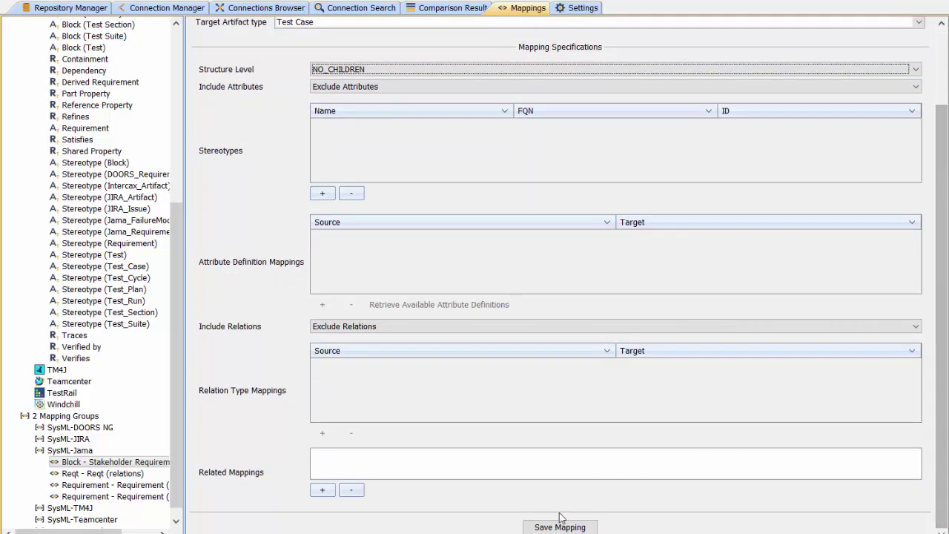
pyautogui.click(558, 527)
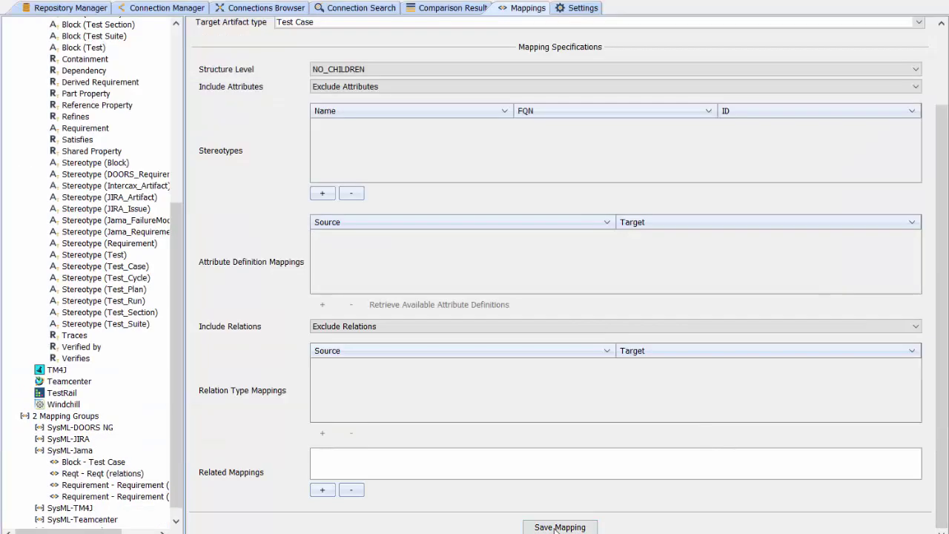
# Step: Add Block - Test Case as a related mapping of the Reqt - Reqt (relations) mapping and save it
pyautogui.click(102, 473)
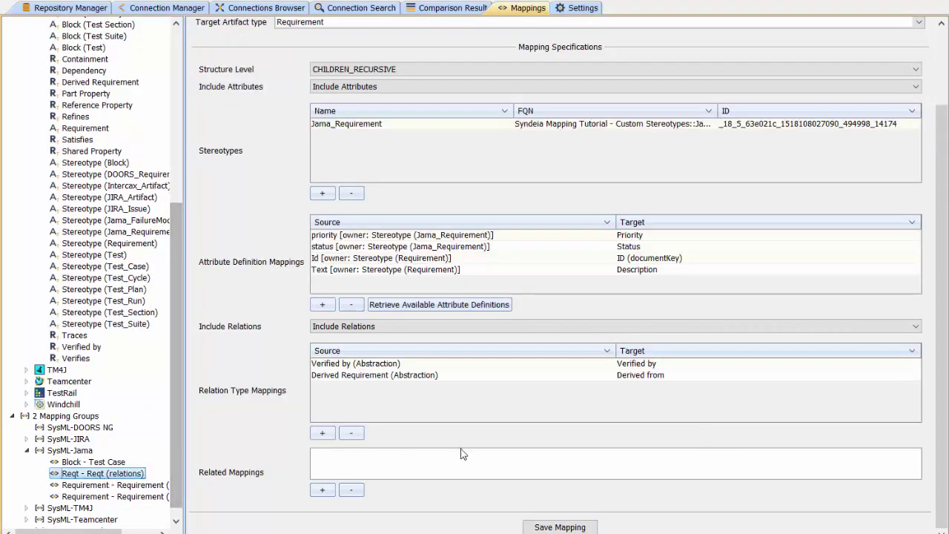
pyautogui.click(322, 489)
pyautogui.click(396, 281)
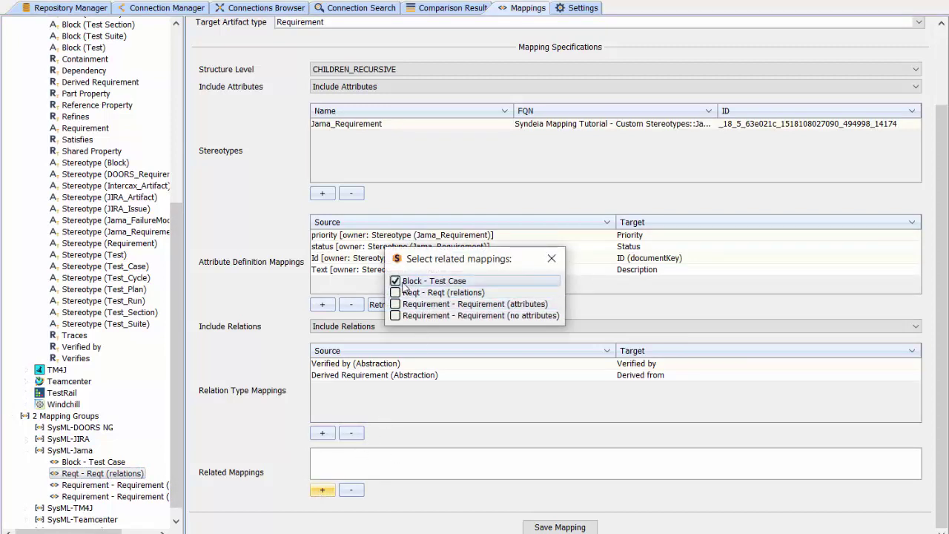
pyautogui.press('Return')
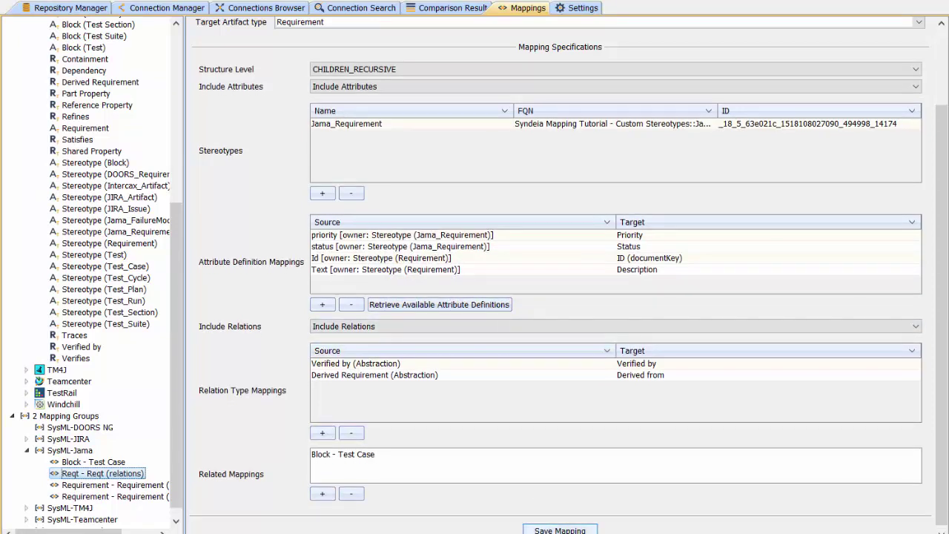
pyautogui.click(559, 530)
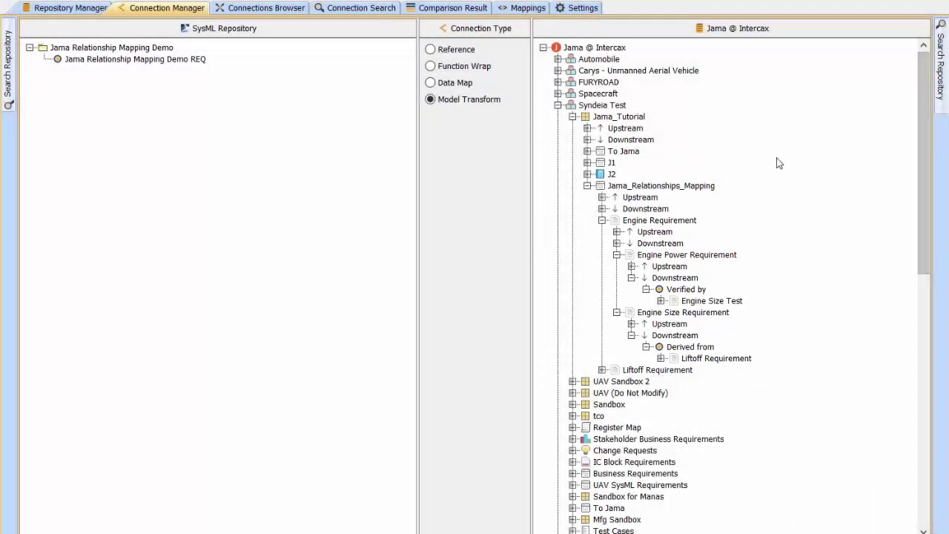
# Step: Model-transform the Jama Engine Requirement into the Jama Relationship Mapping Demo package with the Reqt - Reqt (relations) mapping specification
pyautogui.moveTo(618, 221); pyautogui.dragTo(152, 49)
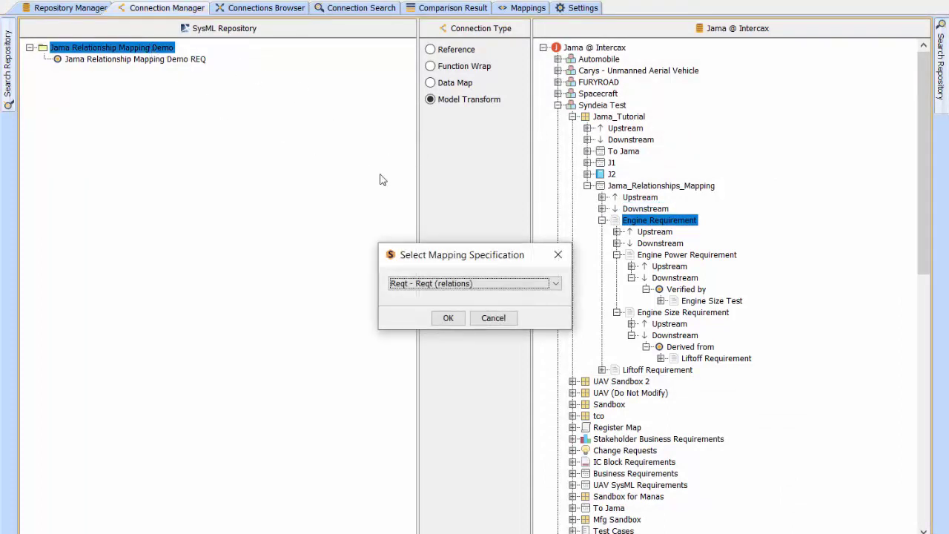
pyautogui.click(558, 286)
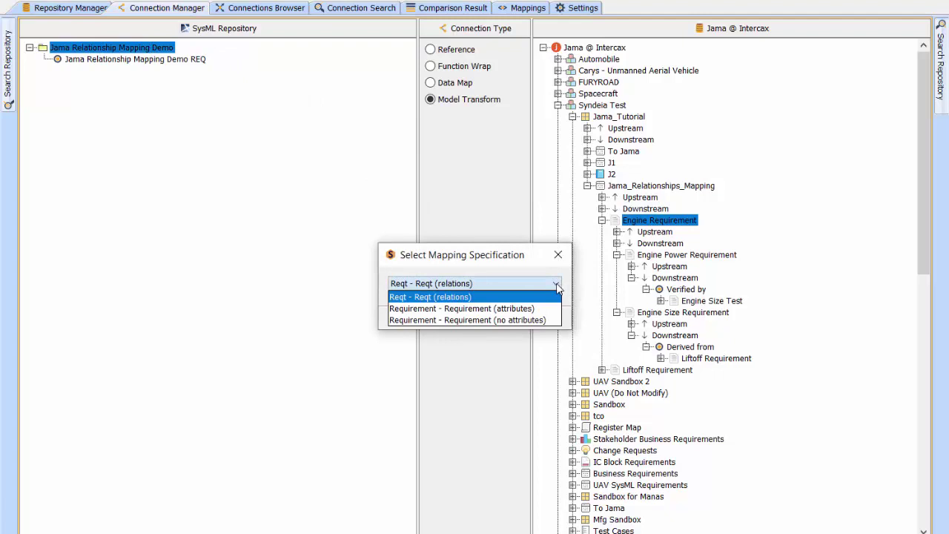
pyautogui.click(461, 298)
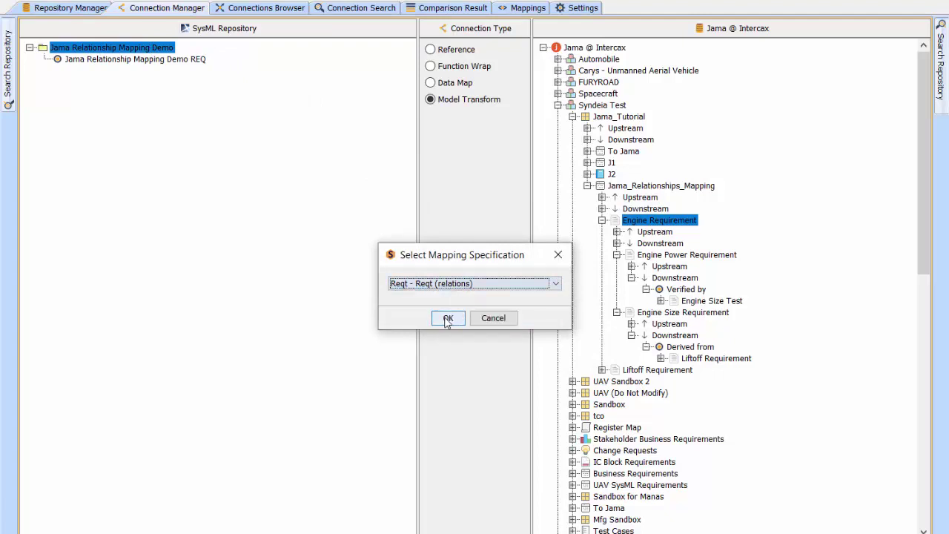
pyautogui.click(448, 319)
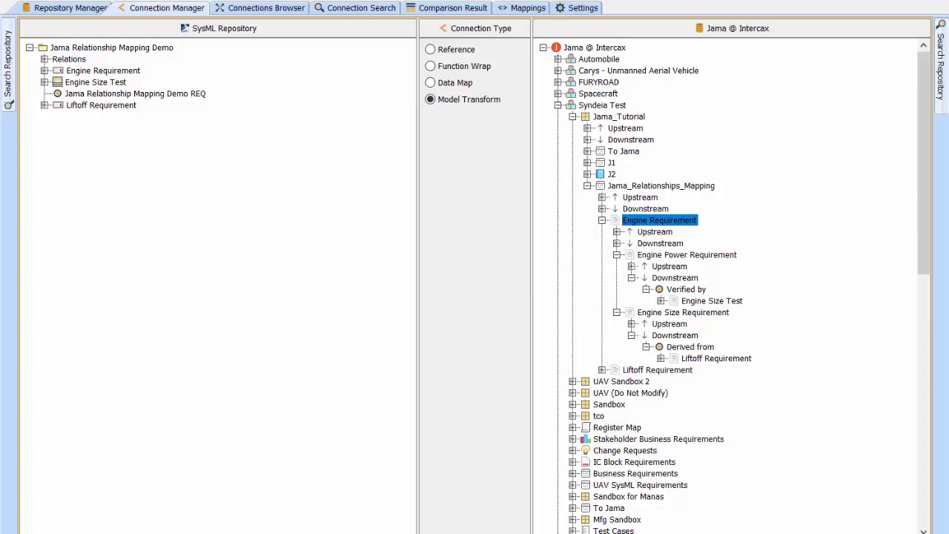
# Step: Retrieve all connections in the connection search
pyautogui.click(368, 8)
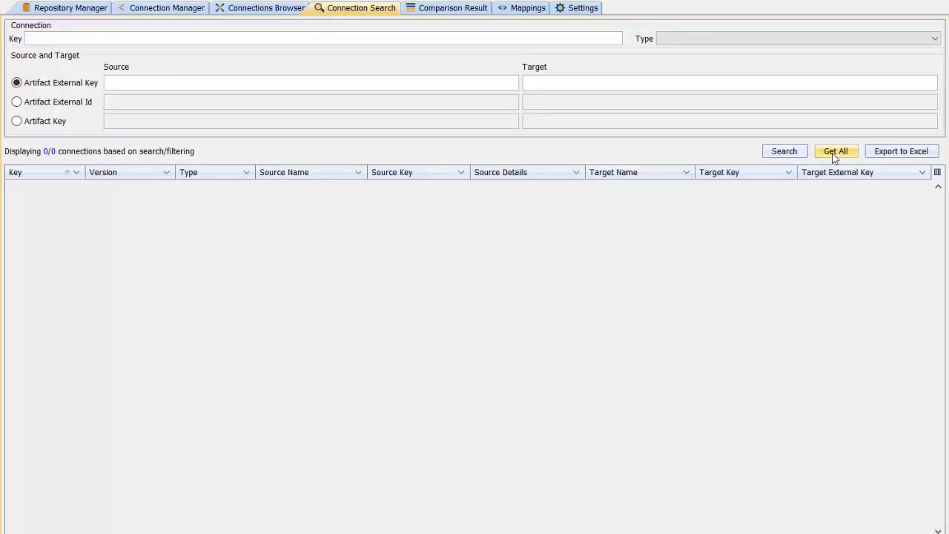
pyautogui.click(833, 153)
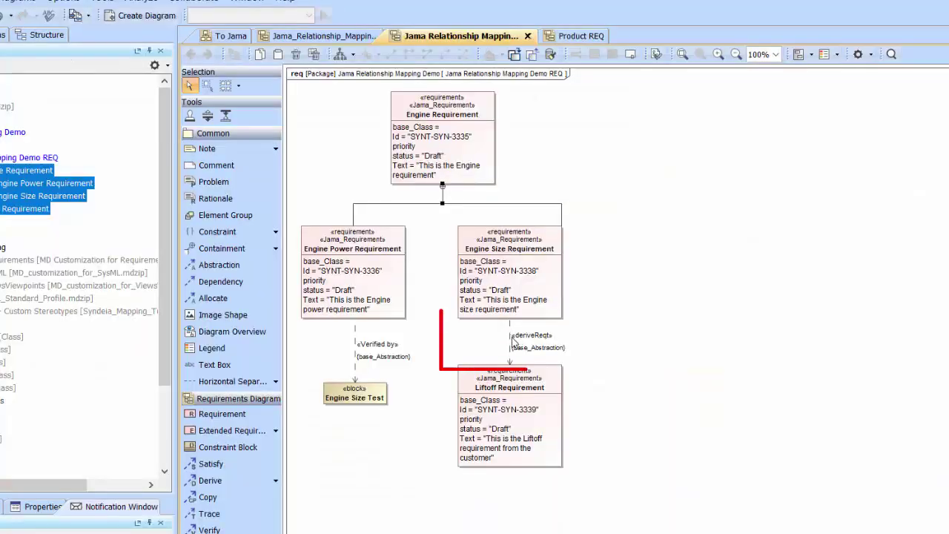
# Step: In the Jama Relationship Mapping Demo REQ diagram, delete the deriveReqt relation between Engine Size Requirement and Liftoff Requirement
pyautogui.click(510, 336)
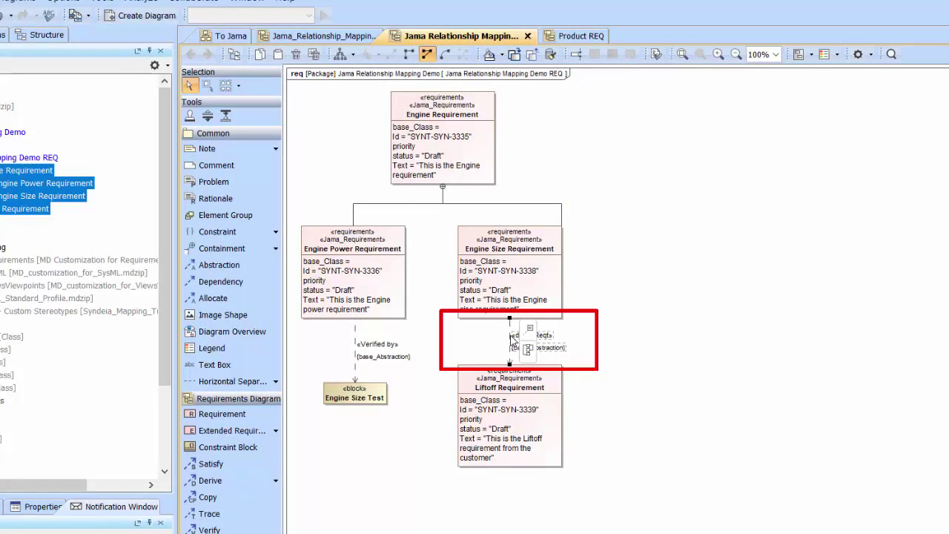
pyautogui.press('Delete')
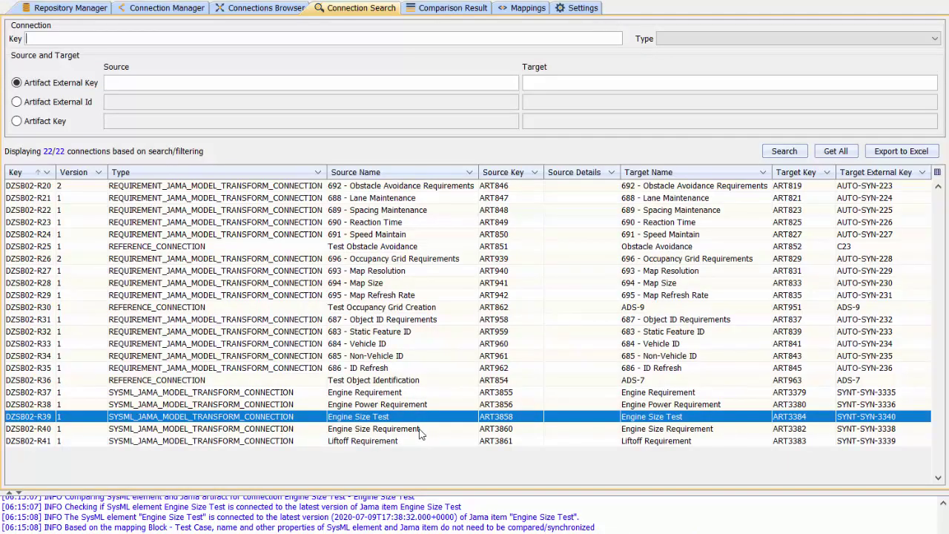
# Step: Compare source and target of the Engine Size Requirement connection from the Syndeia connection search
pyautogui.rightClick(420, 434)
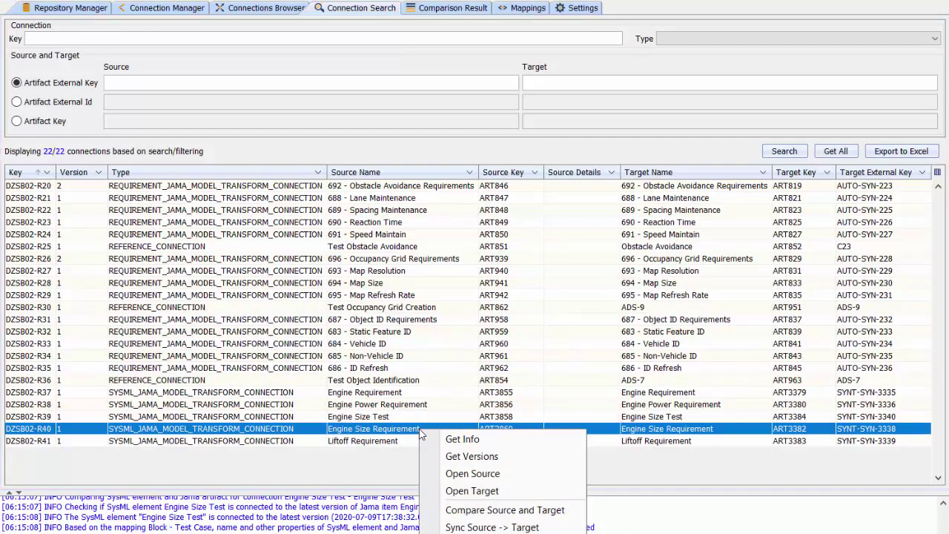
pyautogui.click(515, 512)
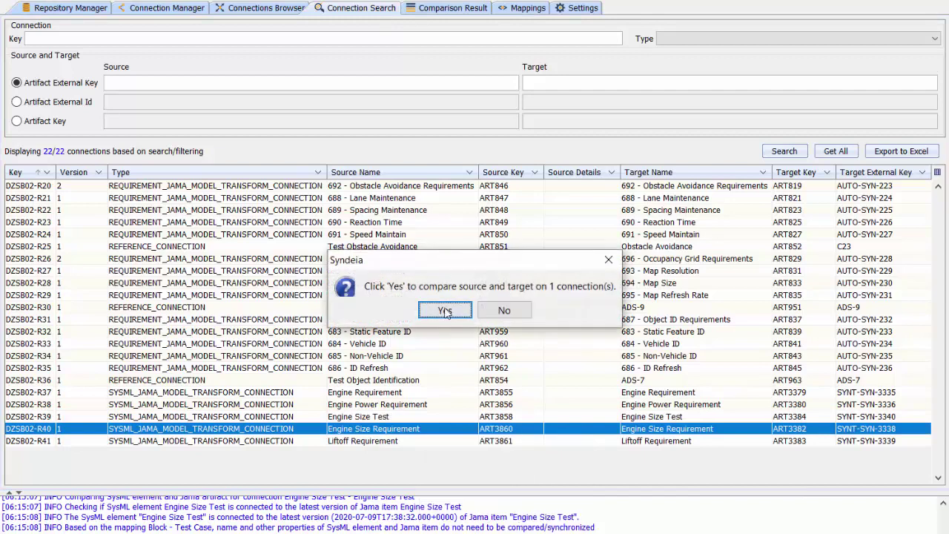
pyautogui.click(446, 311)
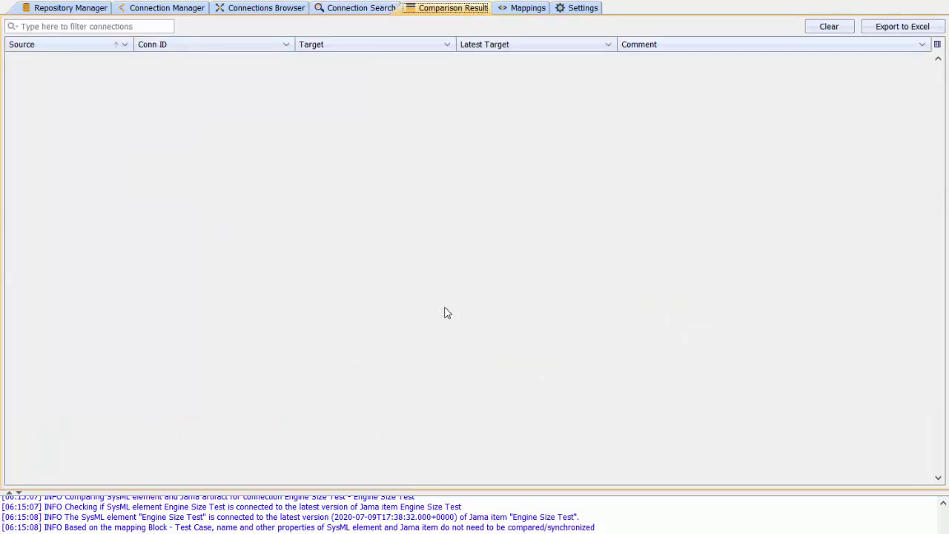